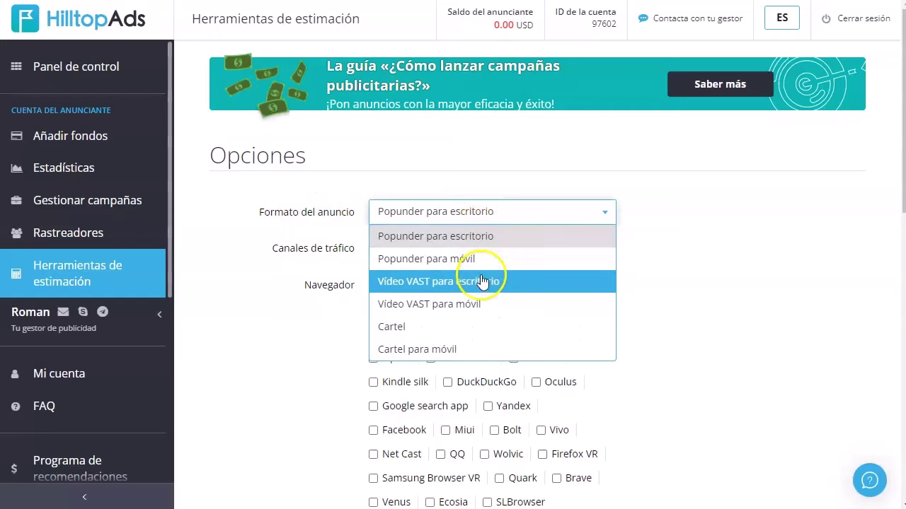
Step: Set the ad format to Vídeo VAST para móvil and choose Mainstream High Activity as the traffic channel
left_click(467, 309)
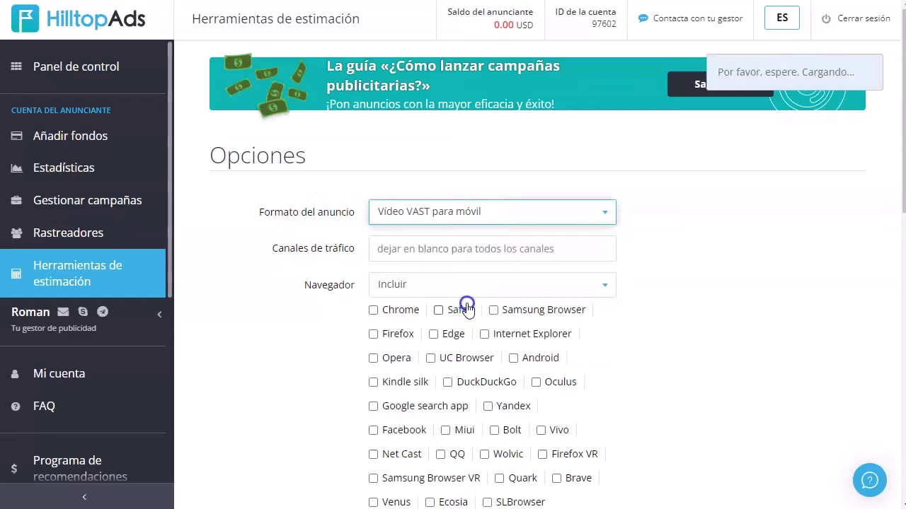
left_click(427, 248)
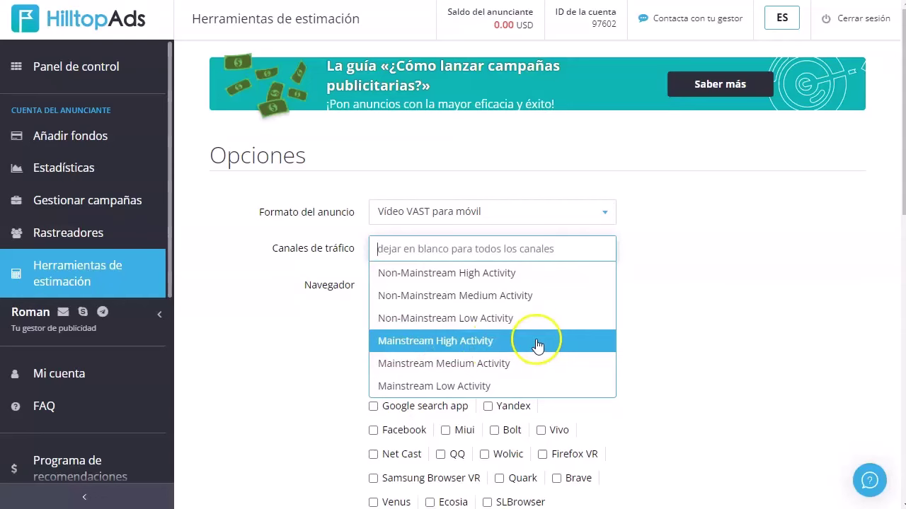
left_click(489, 343)
Step: Include the browsers Chrome, Safari, Samsung Browser, Firefox, Samsung Browser VR, Firefox VR, Edge, Internet Explorer and Android in the estimate
left_click(451, 288)
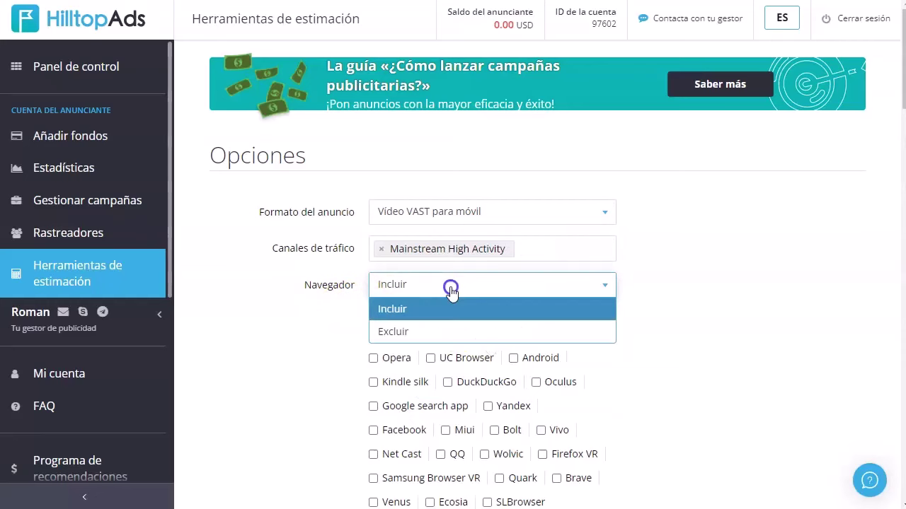
left_click(412, 311)
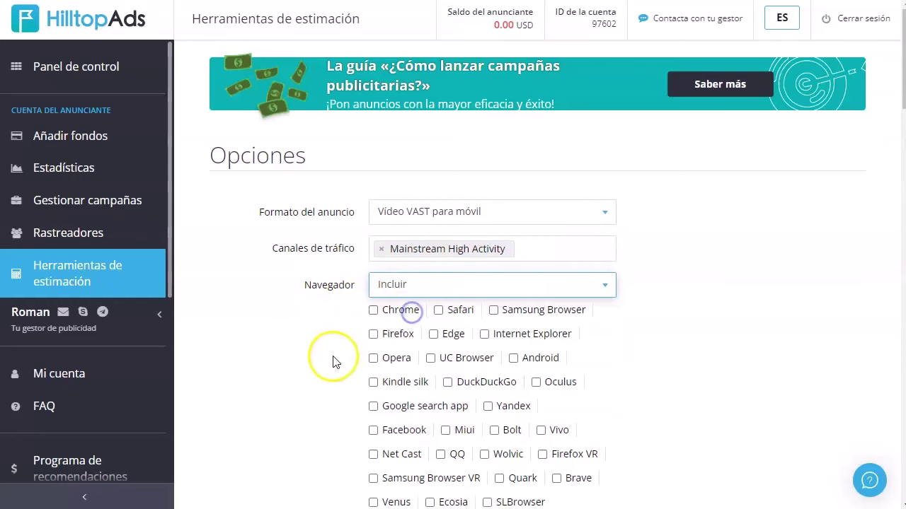
left_click(373, 310)
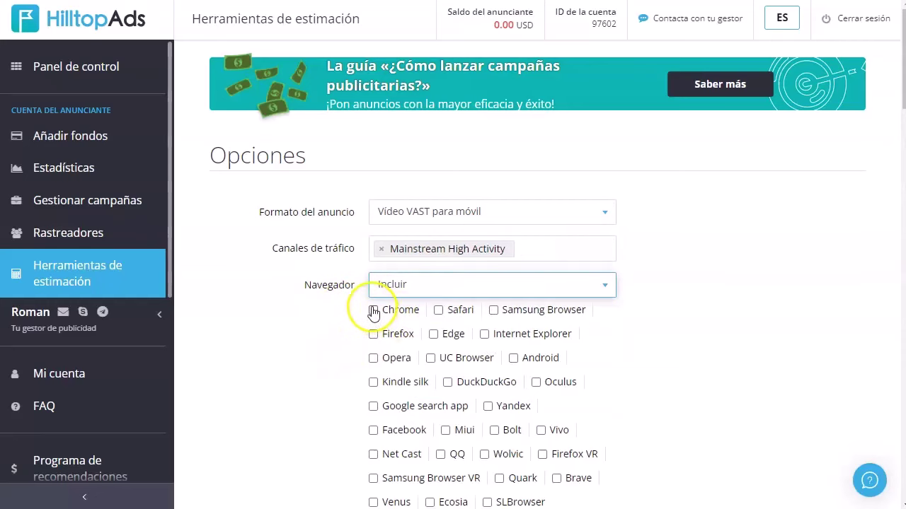
left_click(493, 310)
left_click(373, 334)
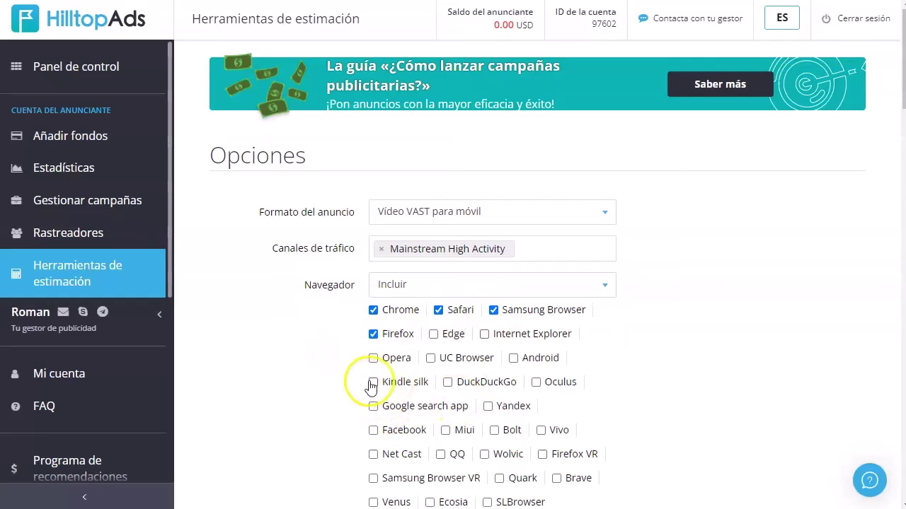
scroll(474, 388, "down", 1)
left_click(396, 404)
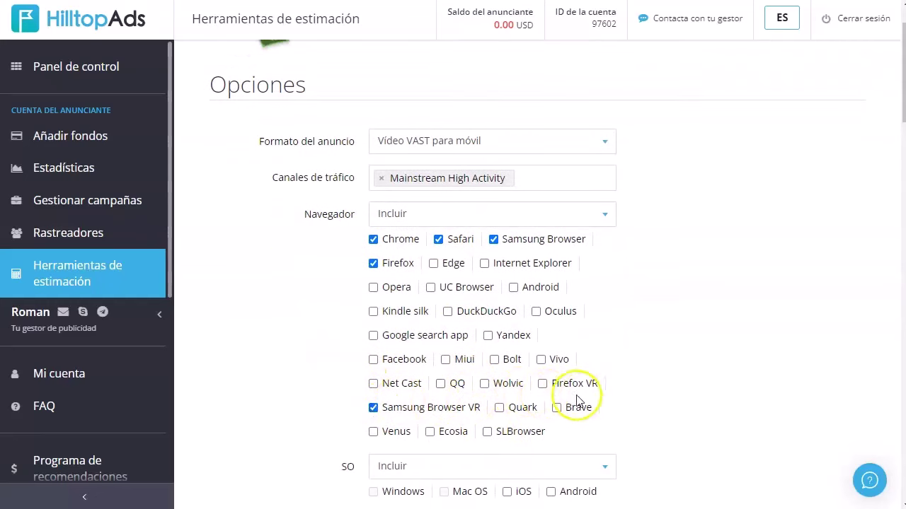
left_click(543, 386)
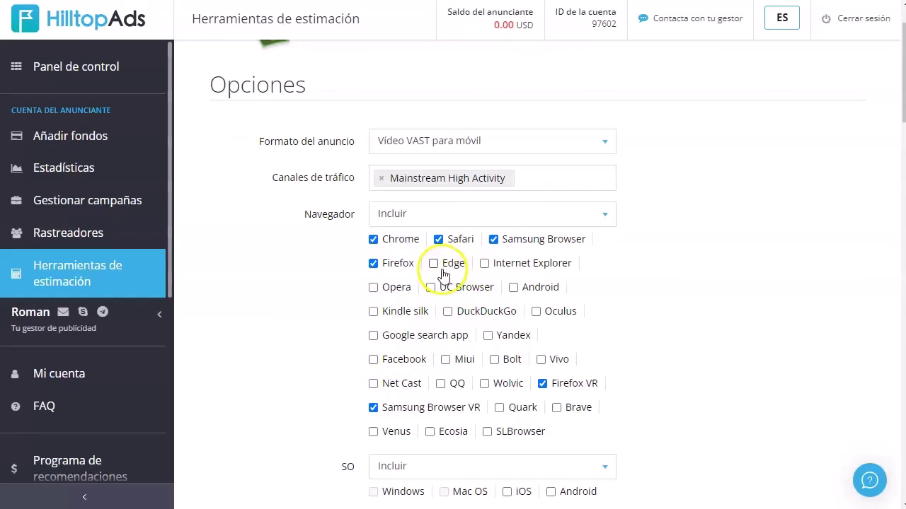
left_click(485, 265)
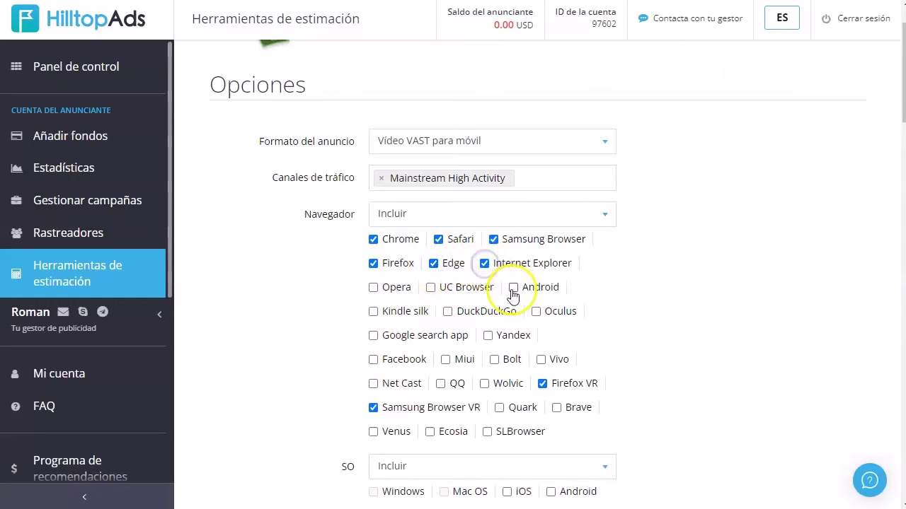
left_click(514, 289)
Step: Include Android as the operating system and choose (MX) Mexico as the geo target for the estimate
scroll(356, 337, "down", 2)
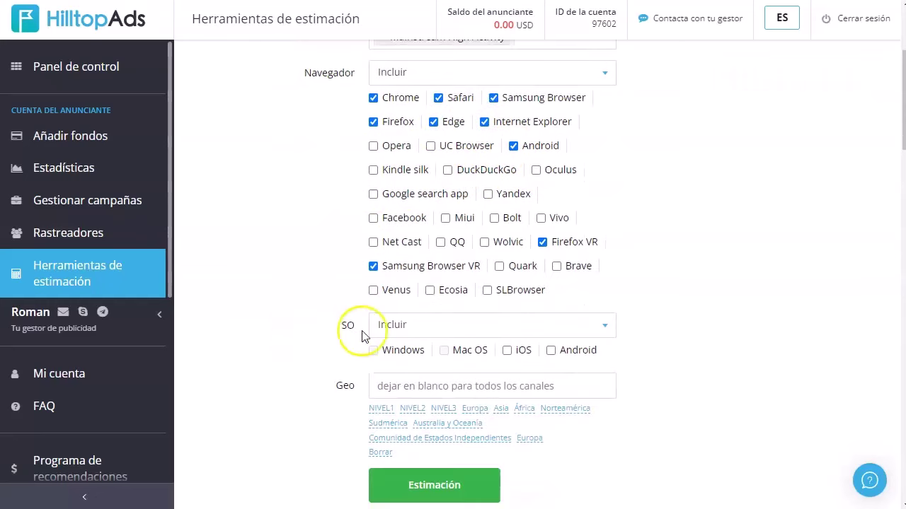
left_click(551, 351)
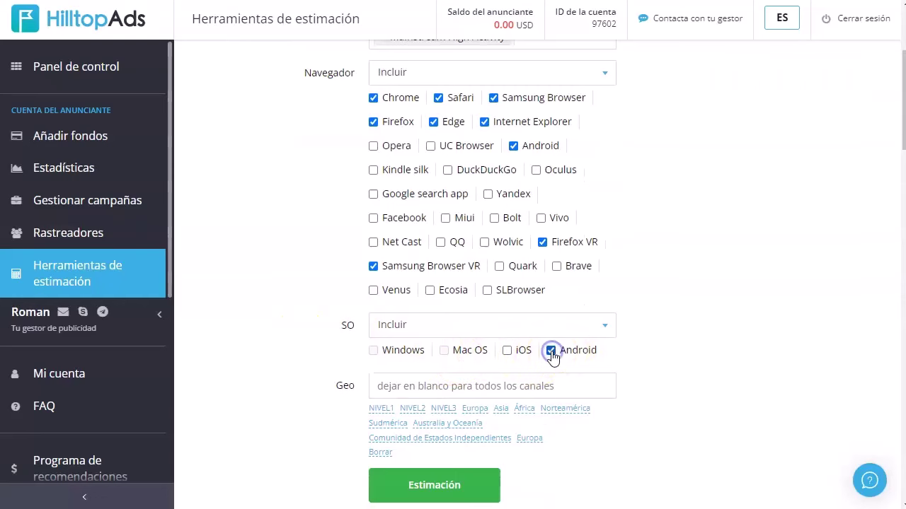
scroll(517, 244, "down", 2)
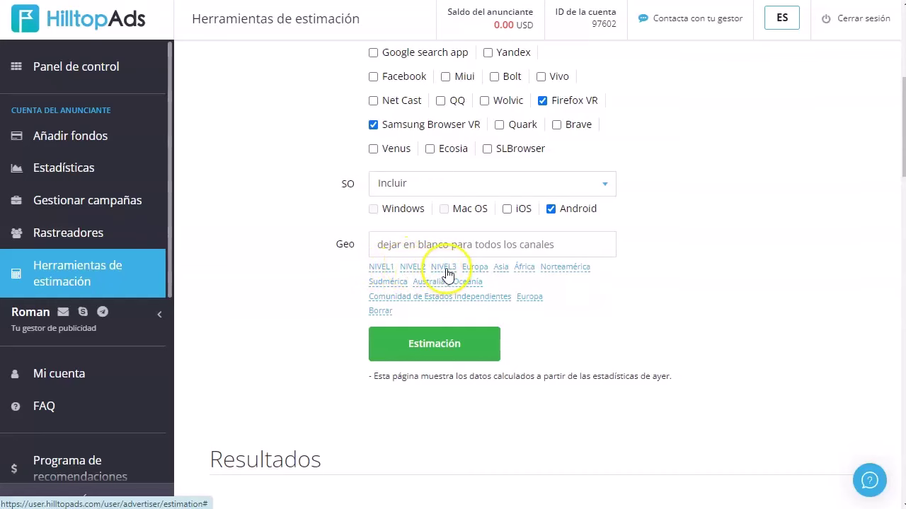
left_click(410, 246)
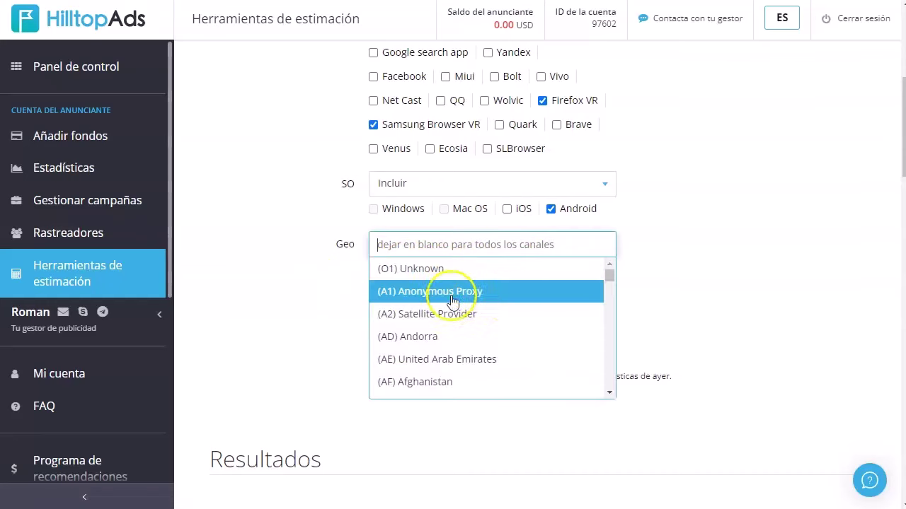
scroll(505, 307, "down", 1)
scroll(505, 307, "down", 2)
scroll(486, 340, "up", 3)
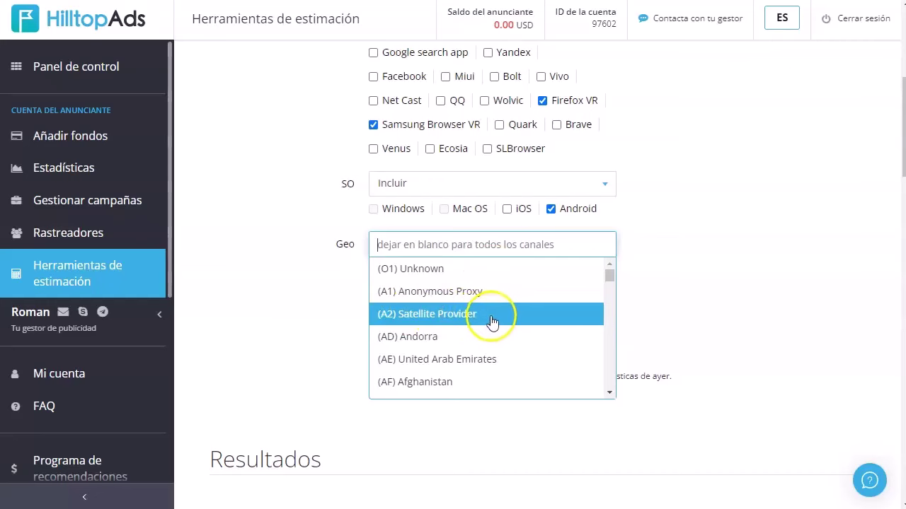
scroll(493, 322, "down", 10)
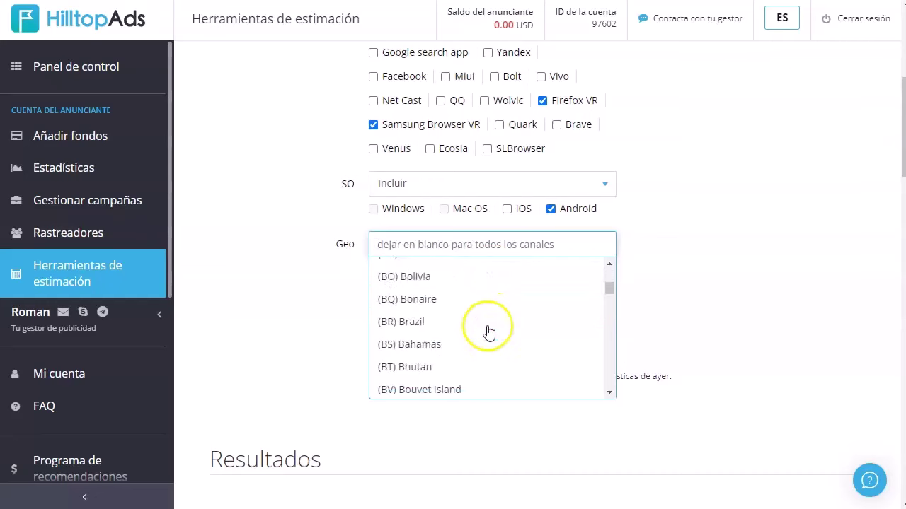
left_click(450, 245)
left_click(453, 248)
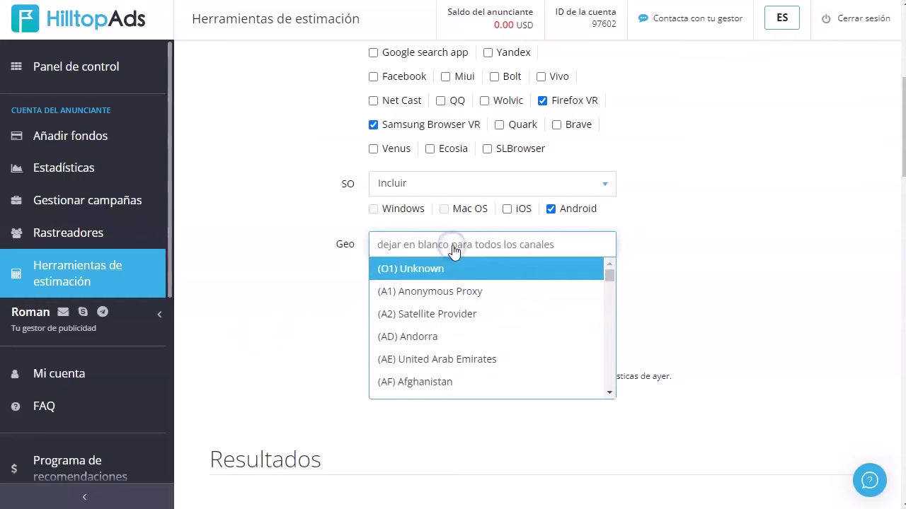
scroll(495, 338, "down", 20)
left_click(471, 323)
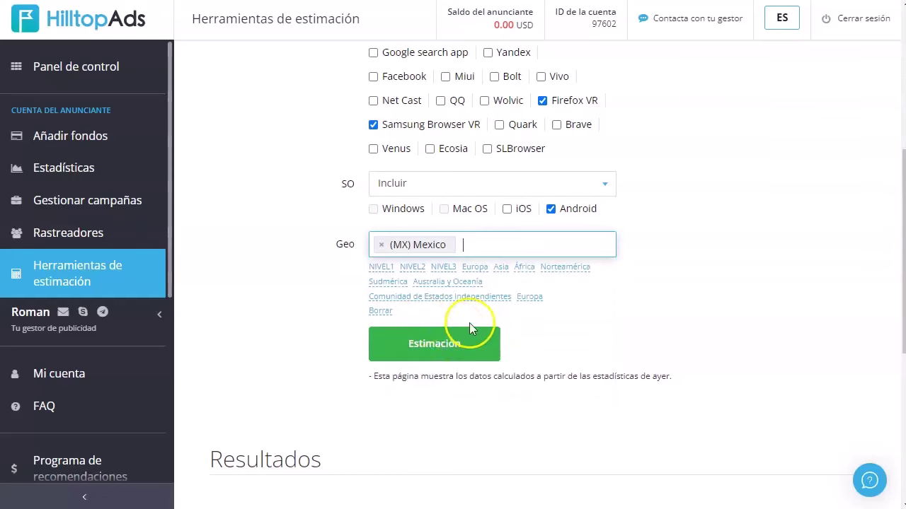
Step: Run the traffic estimation with the chosen options and bring up its results
left_click(434, 344)
scroll(488, 253, "down", 3)
scroll(413, 238, "down", 2)
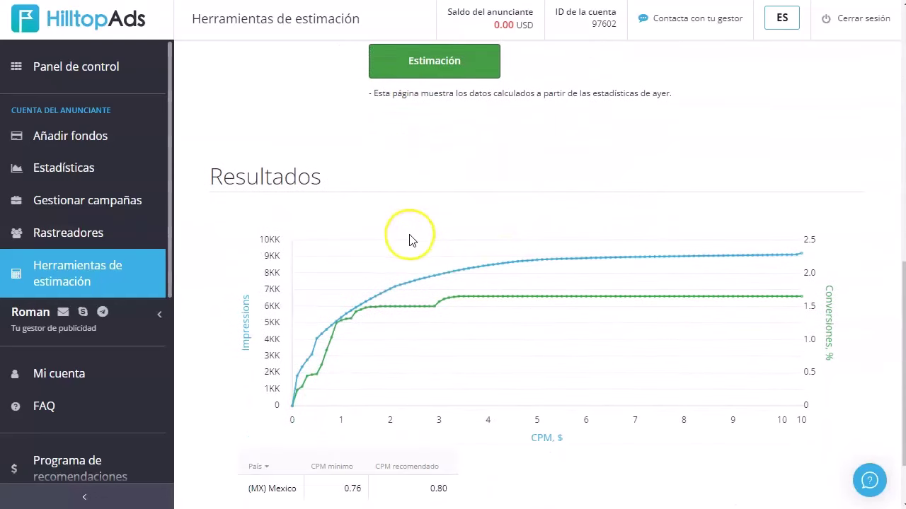
Step: Review the chosen estimation options, the impressions and conversions curves by CPM, and the minimum and recommended CPM for Mexico
scroll(616, 233, "up", 10)
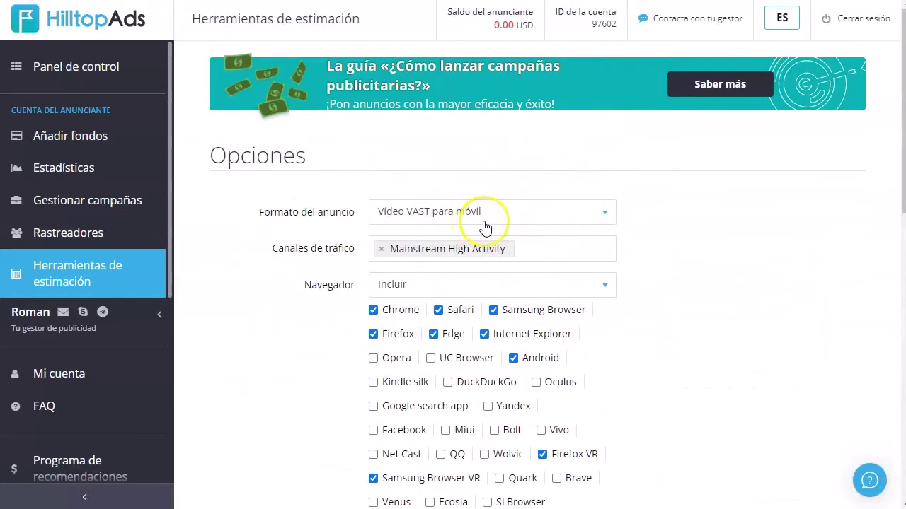
scroll(628, 259, "down", 2)
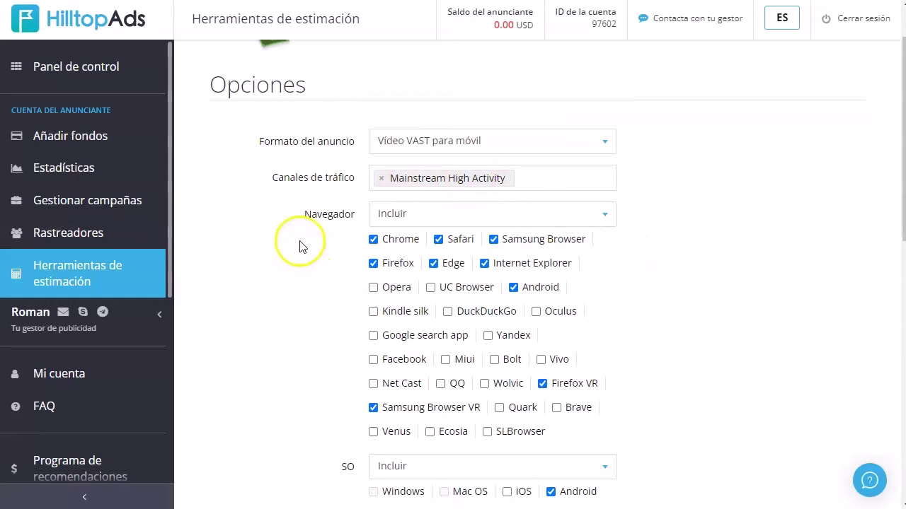
scroll(300, 249, "down", 1)
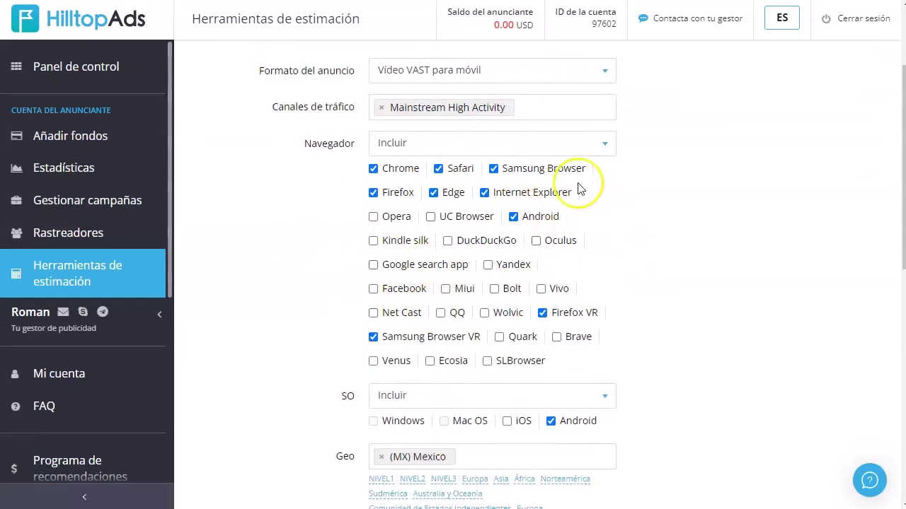
scroll(678, 247, "down", 5)
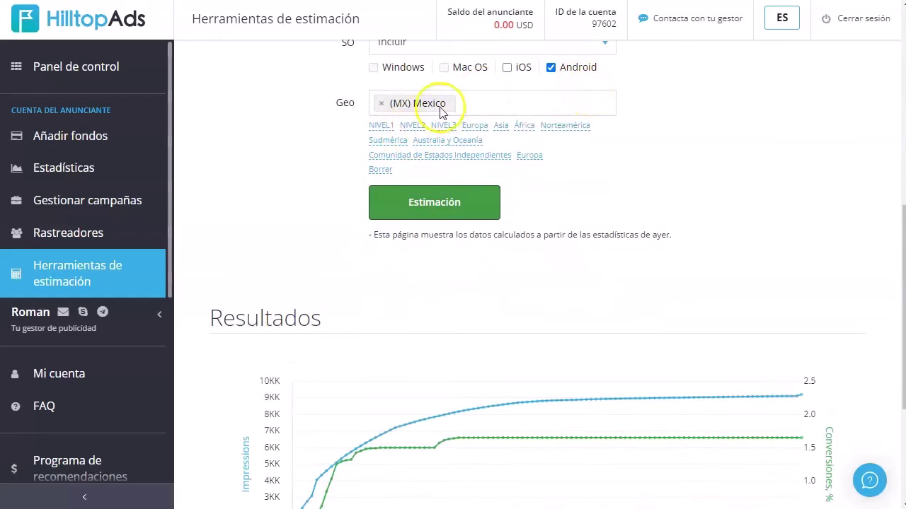
scroll(287, 329, "down", 2)
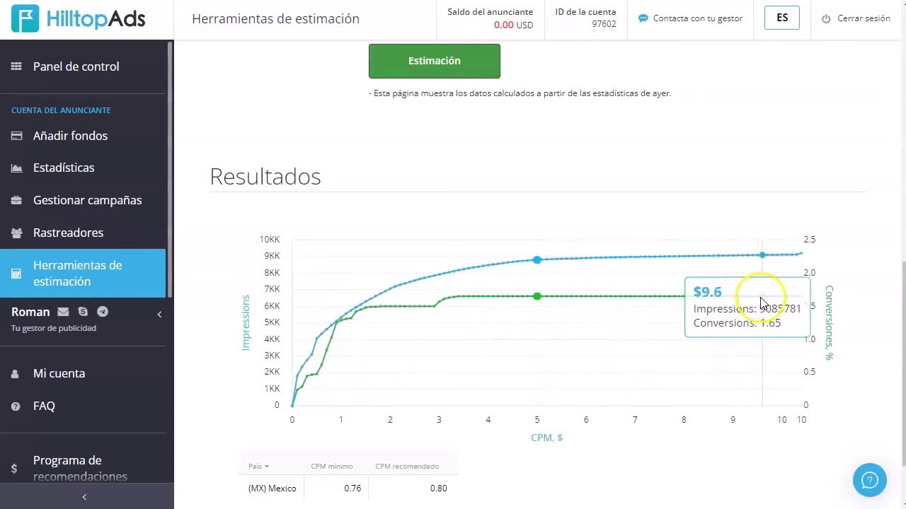
left_click(337, 323)
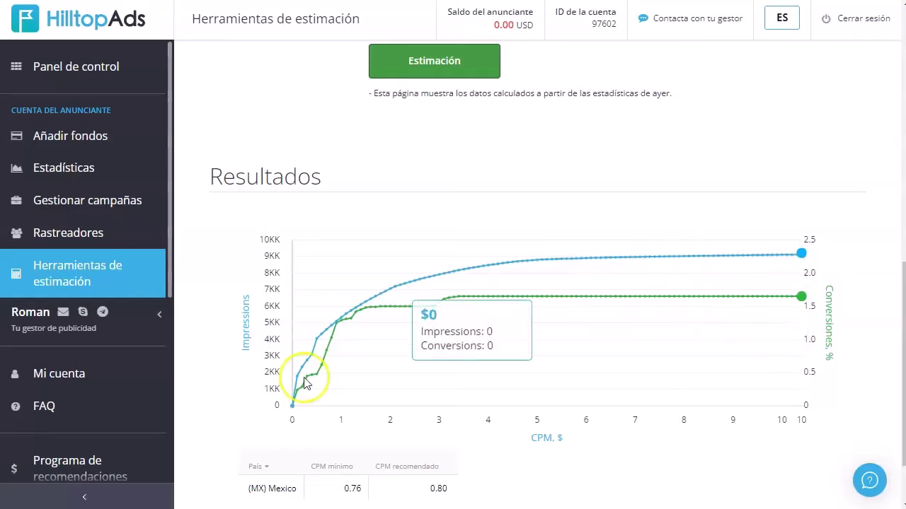
scroll(340, 403, "down", 1)
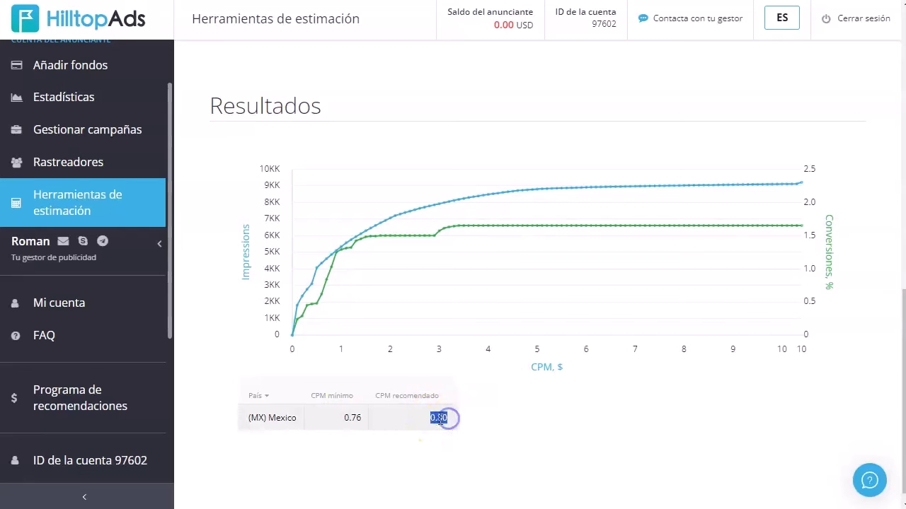
left_click(485, 423)
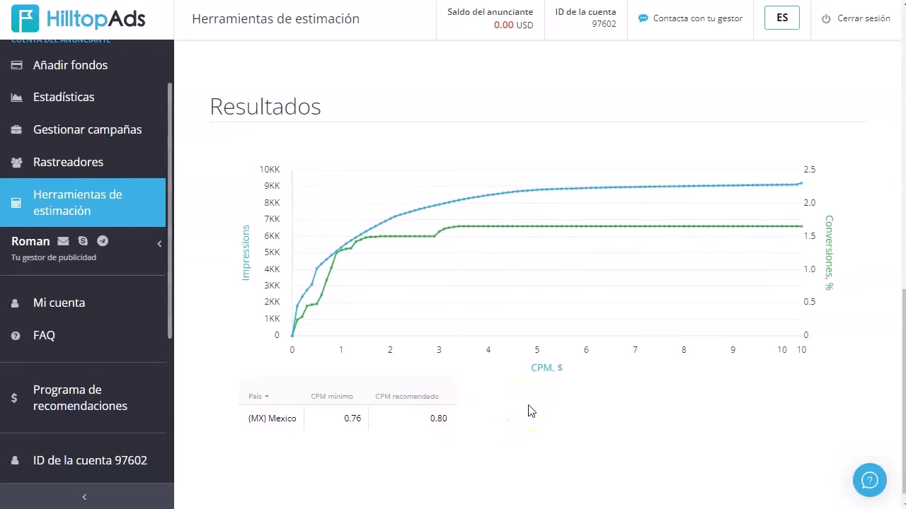
scroll(496, 368, "up", 2)
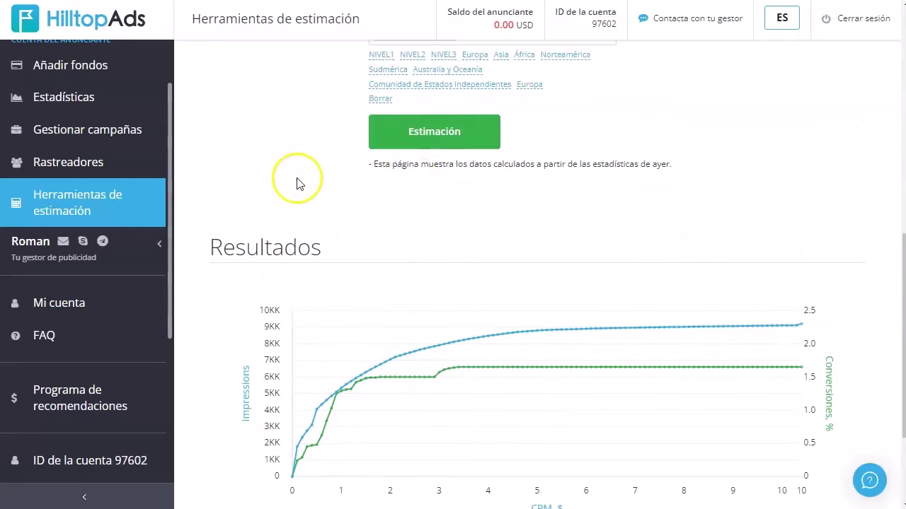
Step: Look through the account's profile, billing information, password, security and API sections
left_click(63, 303)
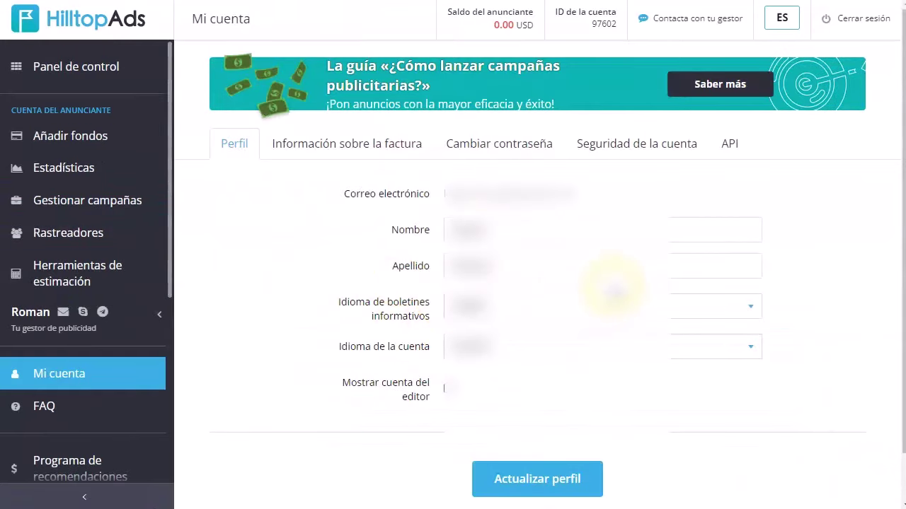
left_click(374, 150)
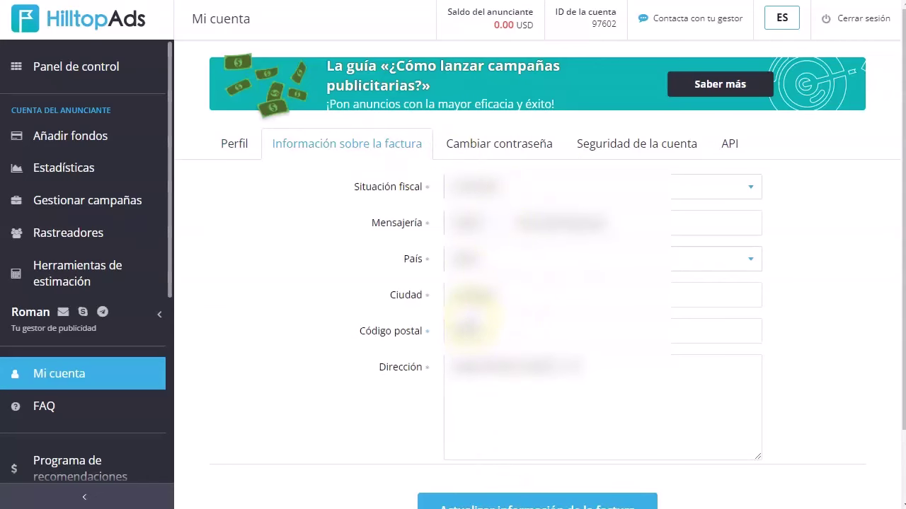
left_click(503, 147)
left_click(625, 149)
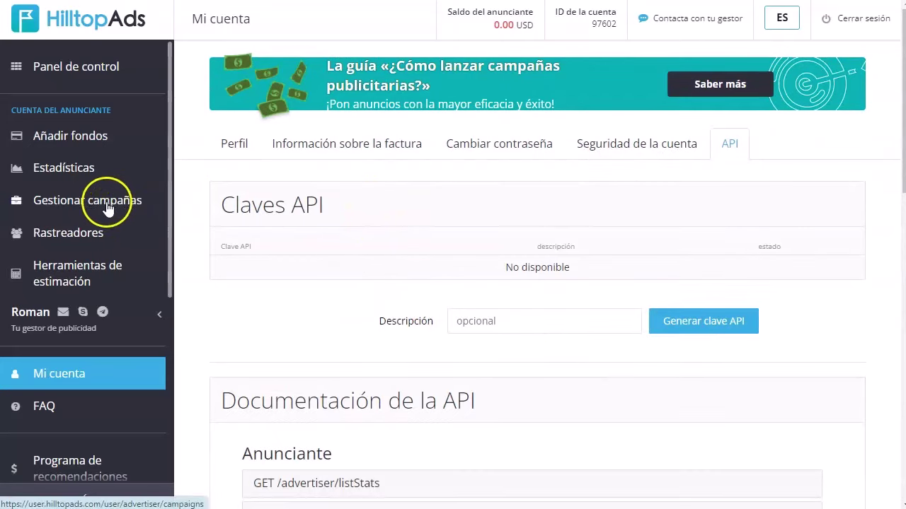
Step: Go to campaign management and open the form for adding a new advertising campaign
left_click(67, 201)
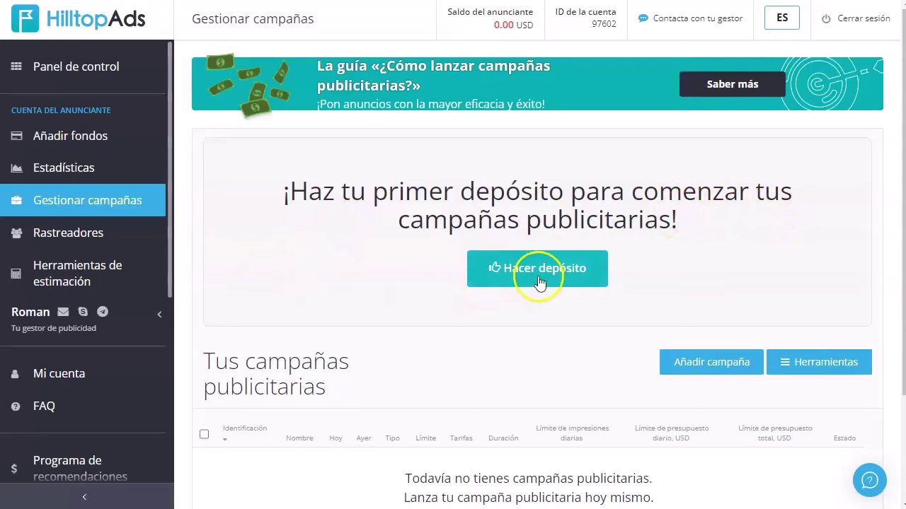
scroll(500, 303, "down", 2)
scroll(548, 301, "down", 2)
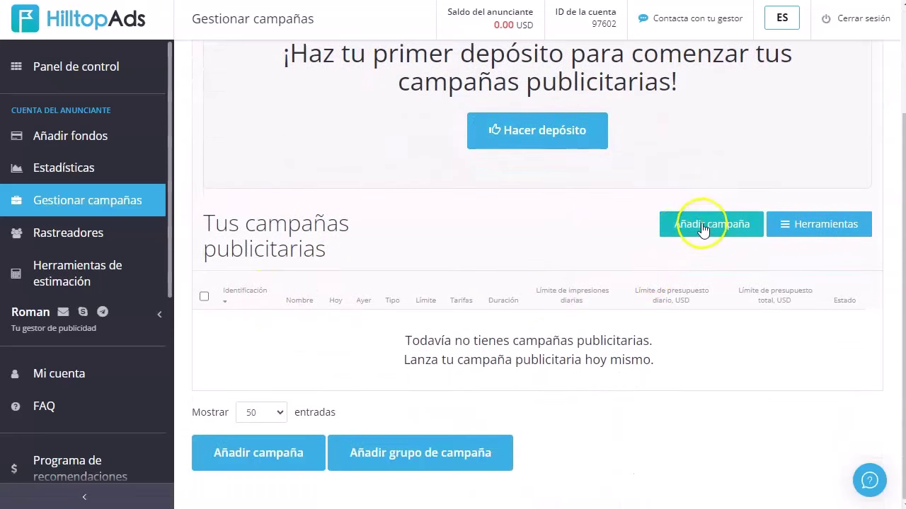
left_click(789, 231)
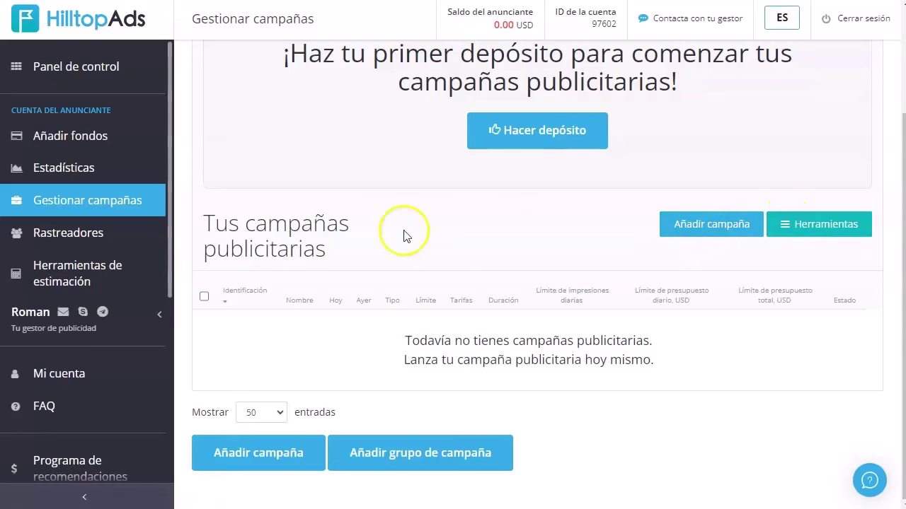
left_click(691, 226)
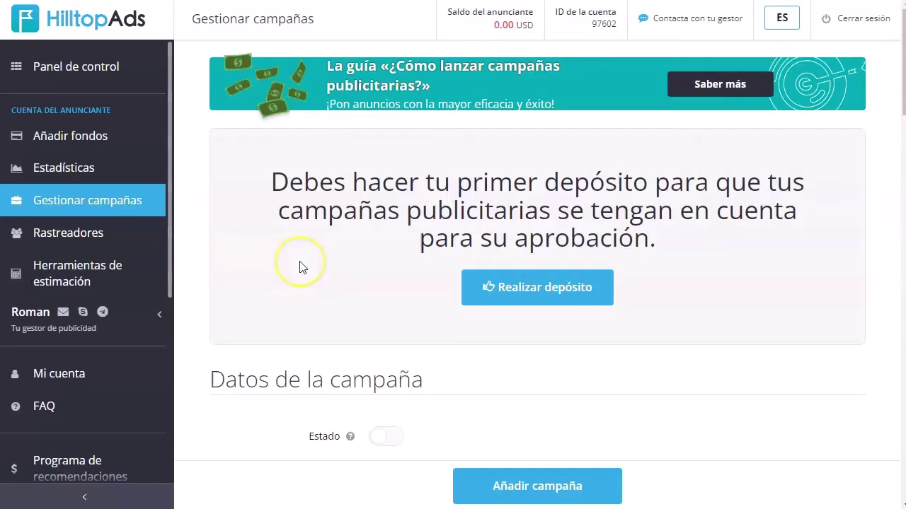
scroll(296, 114, "down", 1)
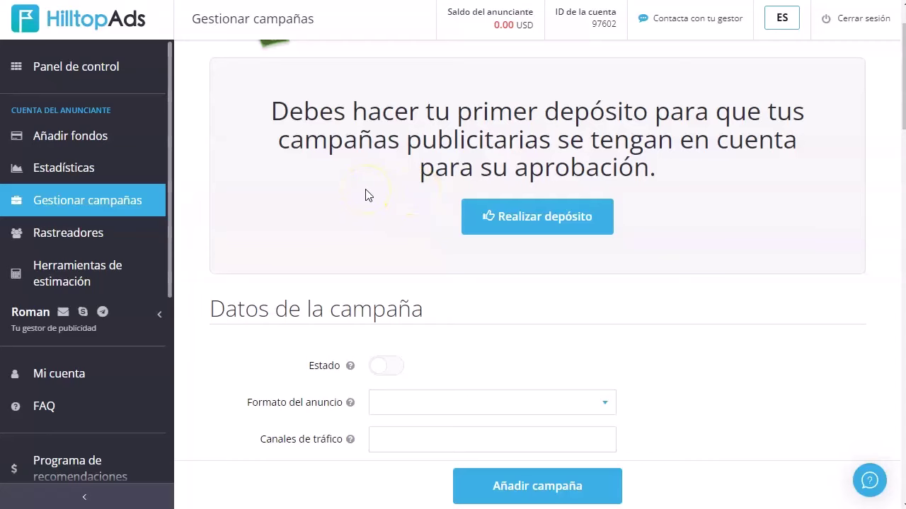
Step: Activate the campaign's status and set its ad format to Vídeo VAST para móvil with the CPM type
scroll(366, 193, "down", 2)
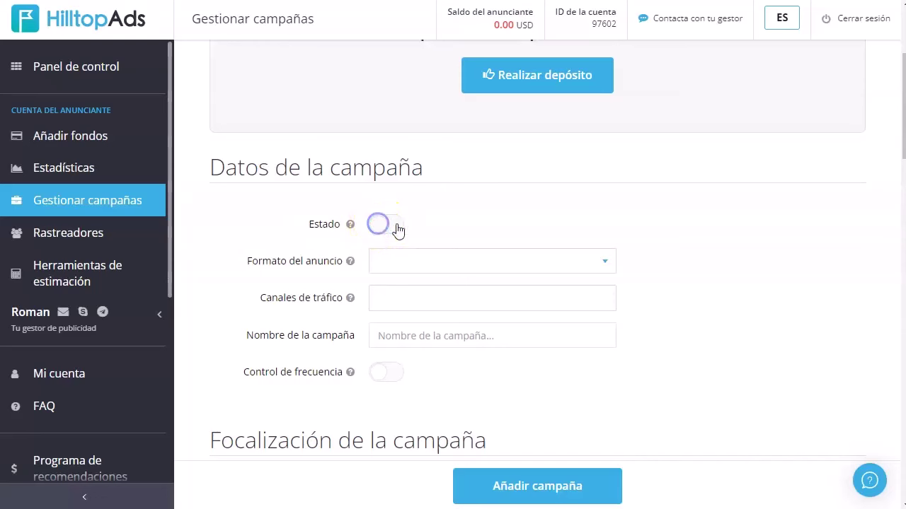
scroll(399, 229, "down", 1)
left_click(458, 201)
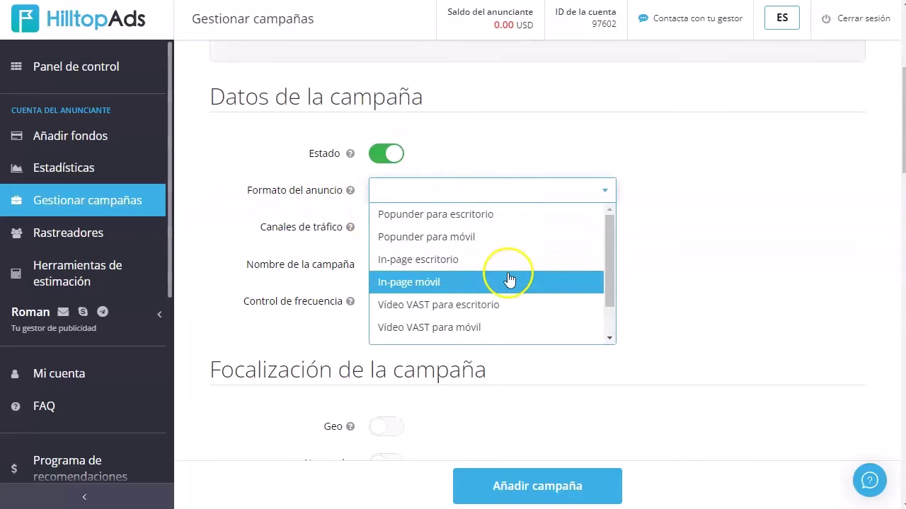
left_click(450, 329)
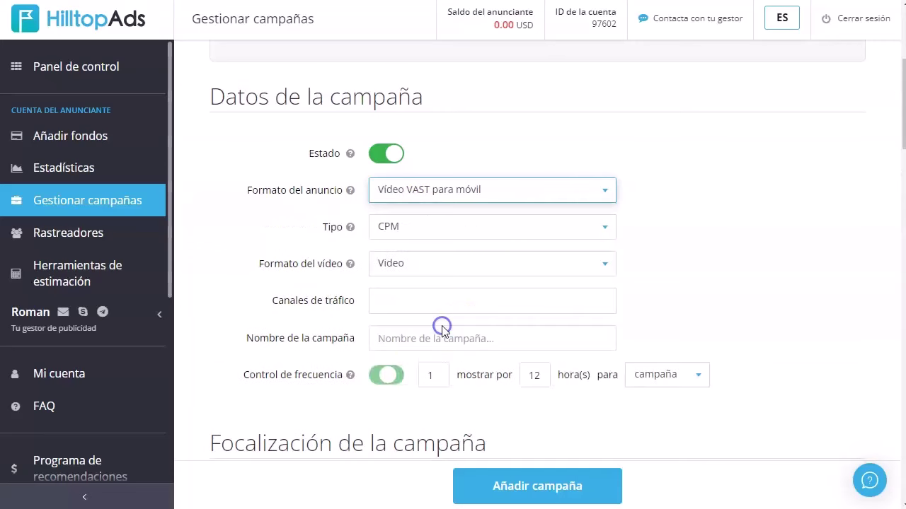
left_click(420, 230)
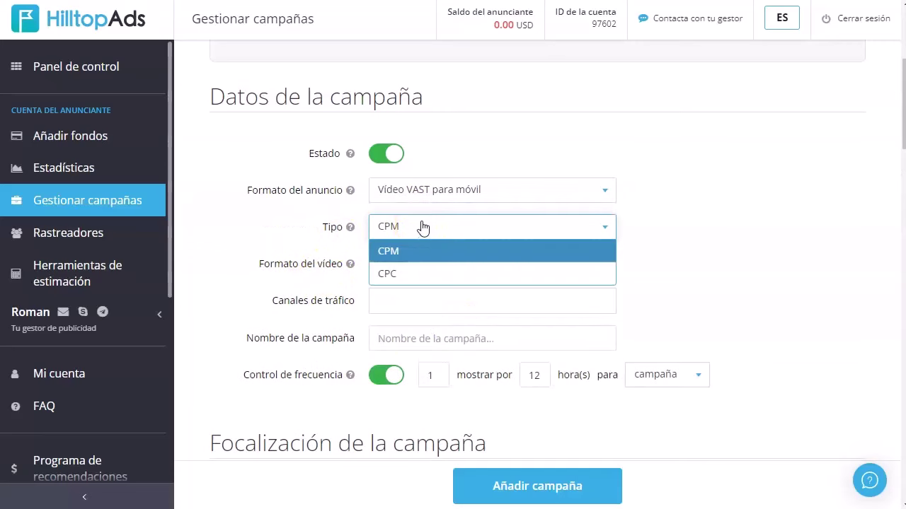
left_click(422, 226)
scroll(276, 248, "down", 2)
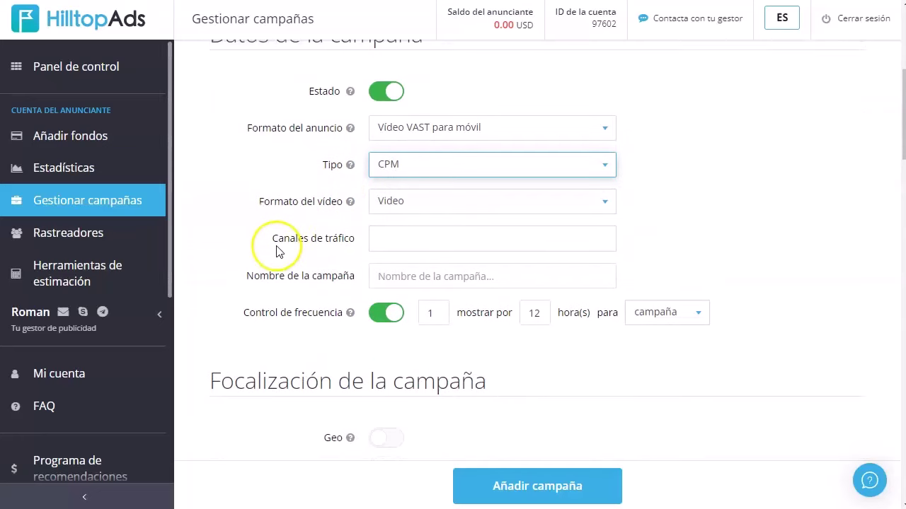
Step: Keep Video as the video format and add Mainstream Medium Activity as the traffic channel
left_click(441, 194)
left_click(442, 193)
left_click(460, 229)
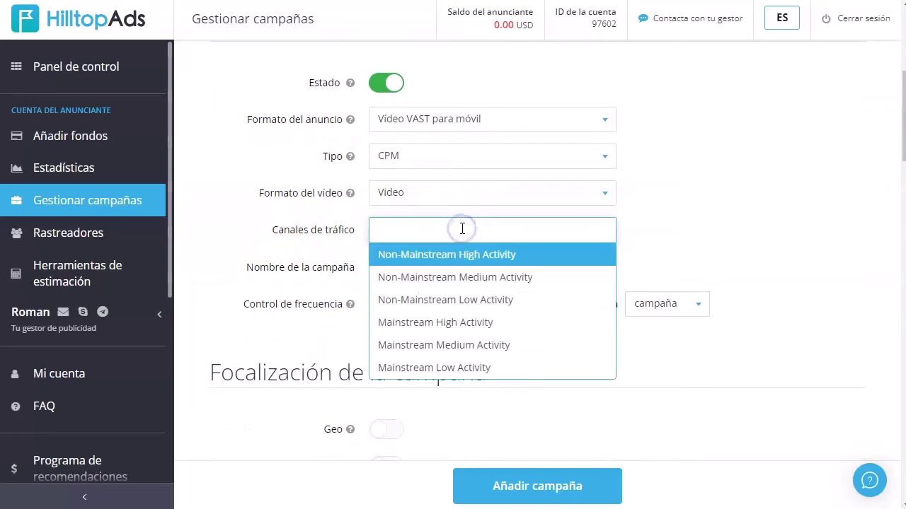
left_click(501, 346)
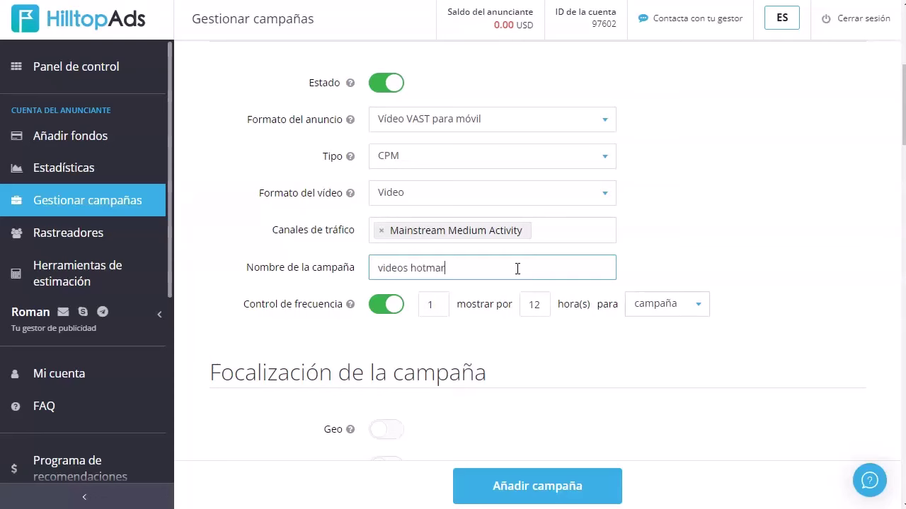
Step: Name the campaign "videos hotmart" and keep its frequency control applied per campaña
type("t")
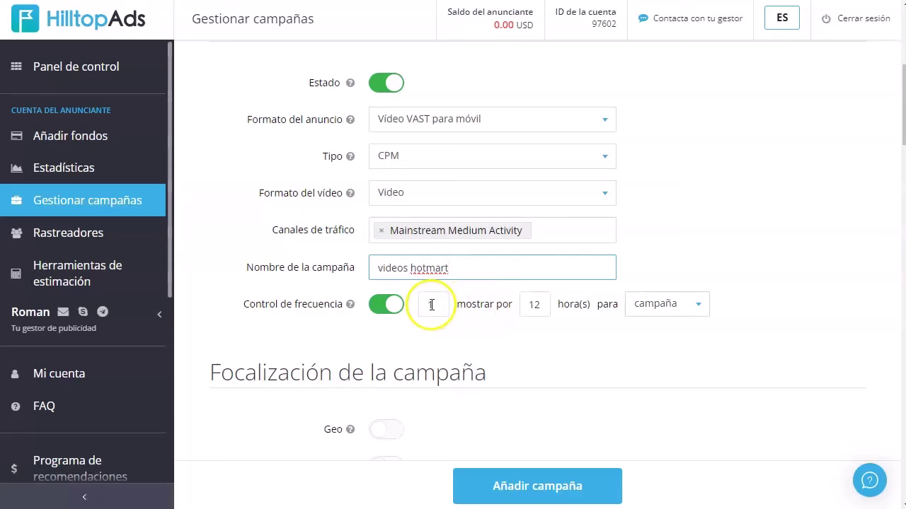
left_click(637, 305)
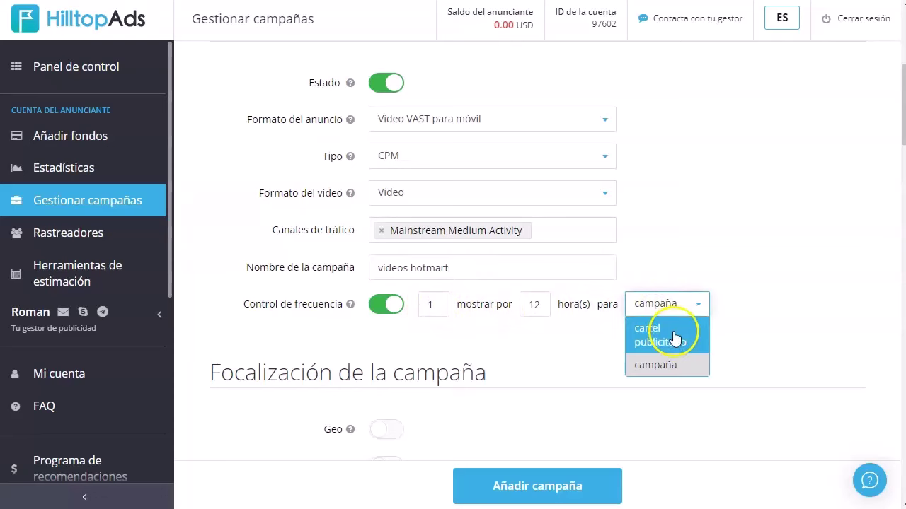
left_click(666, 365)
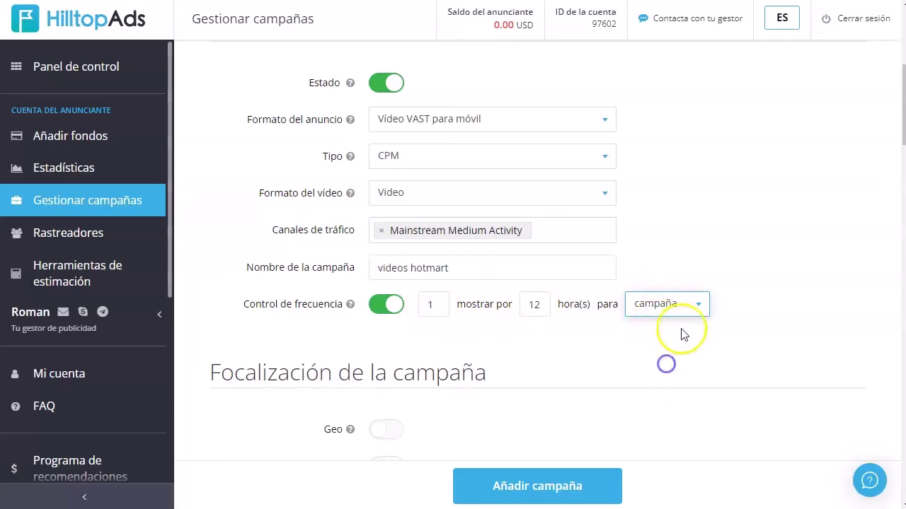
Step: Enable geographic targeting for the campaign and include MX Mexico
scroll(283, 226, "down", 3)
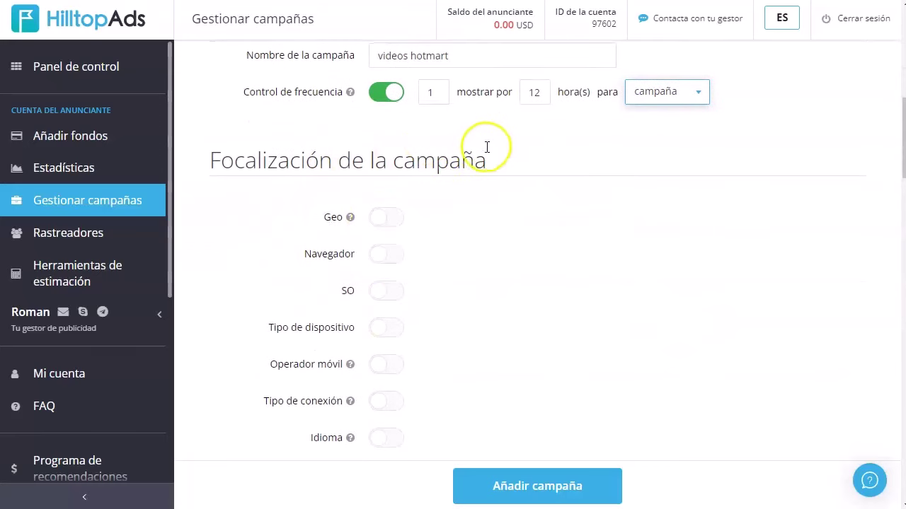
left_click(401, 225)
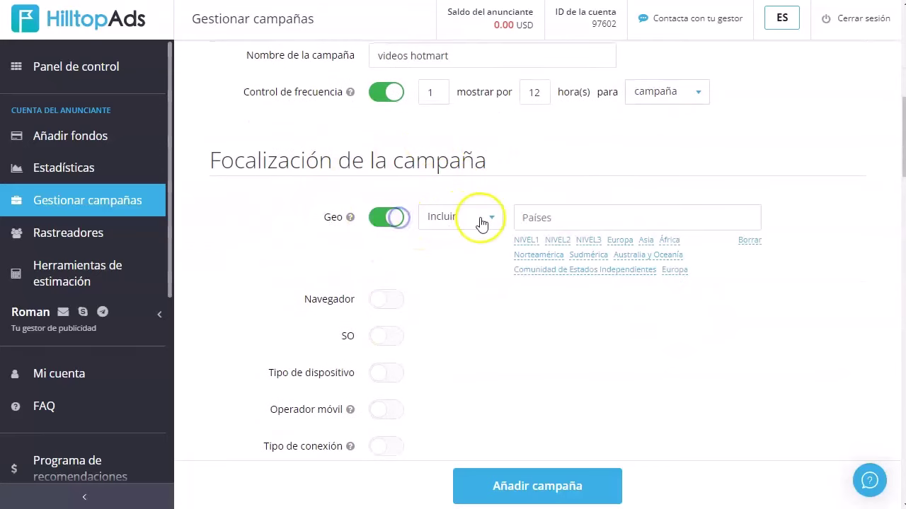
left_click(571, 218)
type("mex")
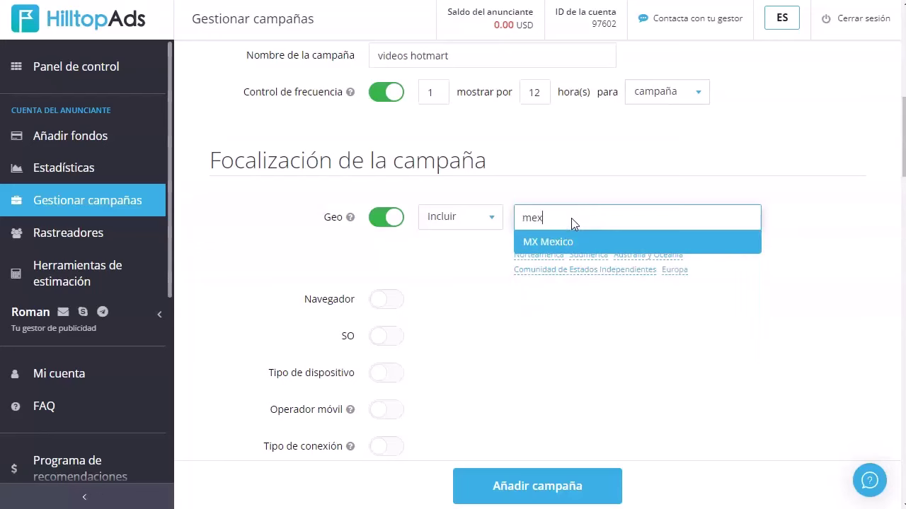
left_click(571, 247)
Step: Preview the browser targeting options and leave that filter switched off
scroll(384, 233, "down", 1)
left_click(390, 231)
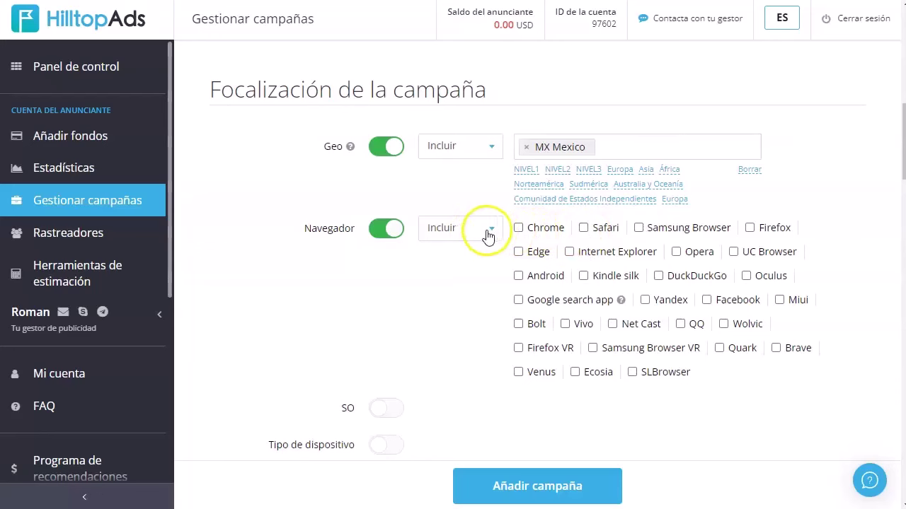
left_click(378, 232)
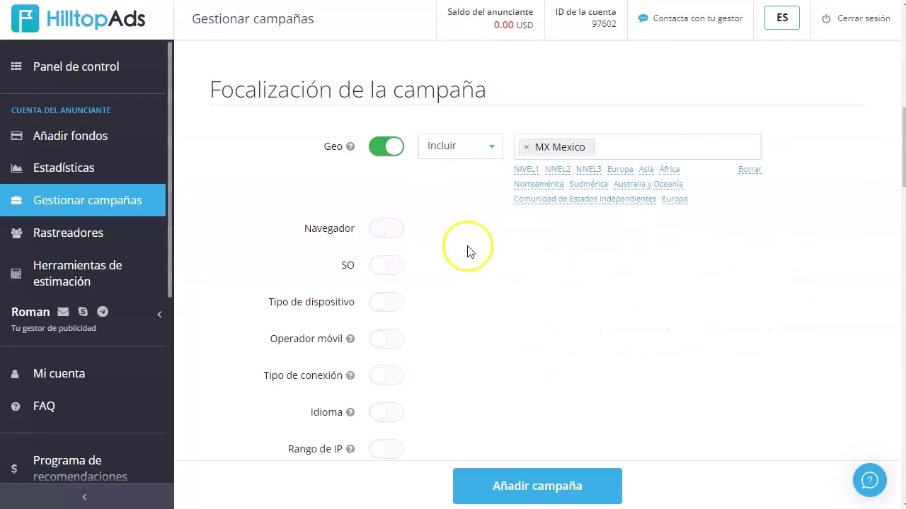
Step: Target the Android operating system and include Mobile/smartphone and Tablet as device types
left_click(392, 267)
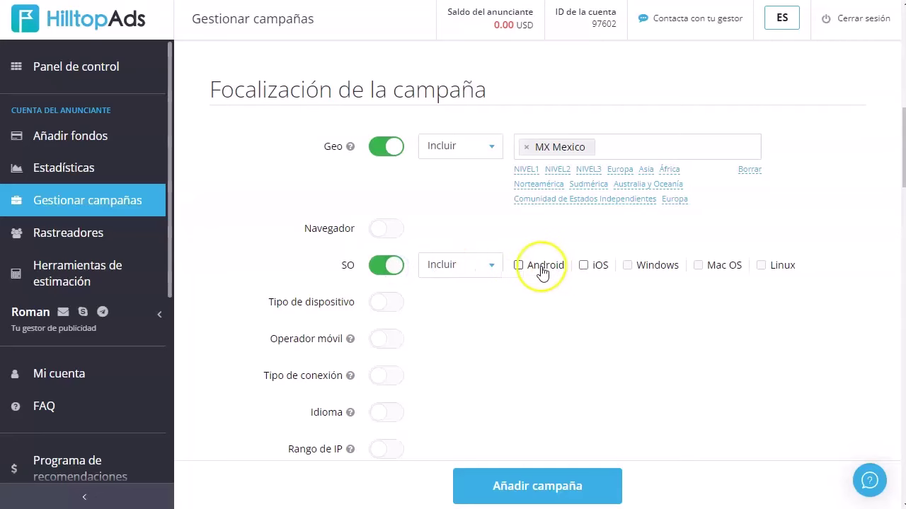
left_click(393, 304)
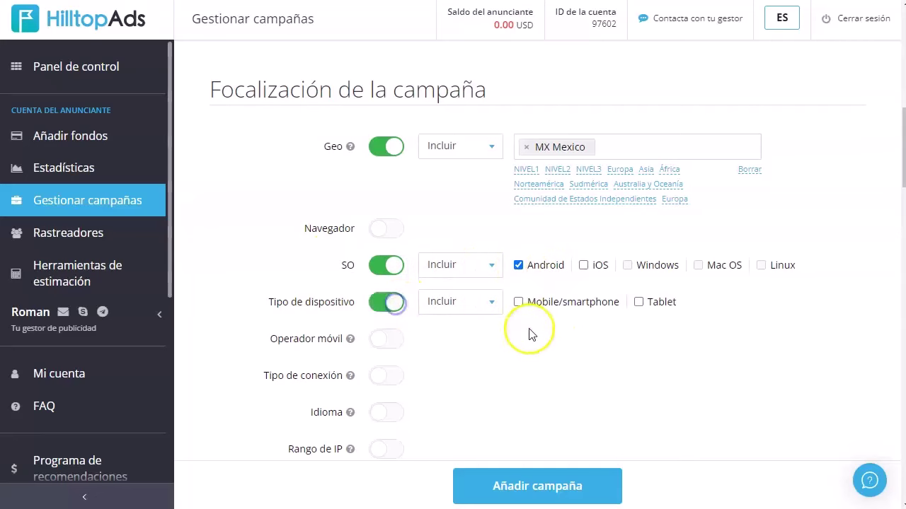
left_click(547, 302)
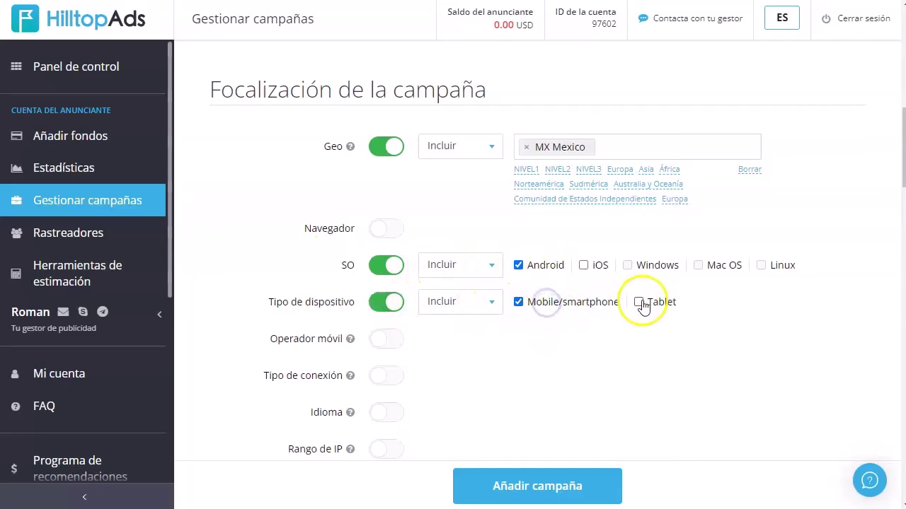
Step: Try mobile operator targeting by searching for Mexican carriers and picking telmex (MX), then switch the operator filter off
scroll(339, 276, "down", 2)
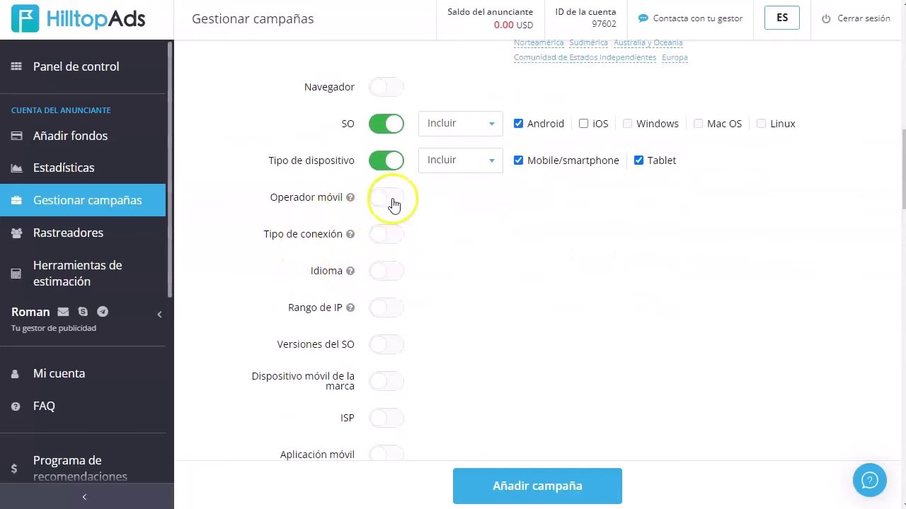
left_click(391, 199)
left_click(560, 198)
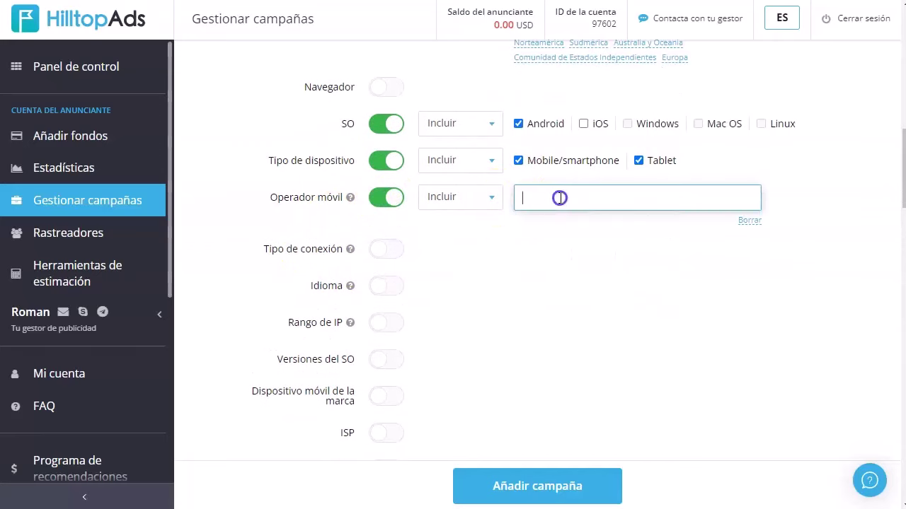
type("mo")
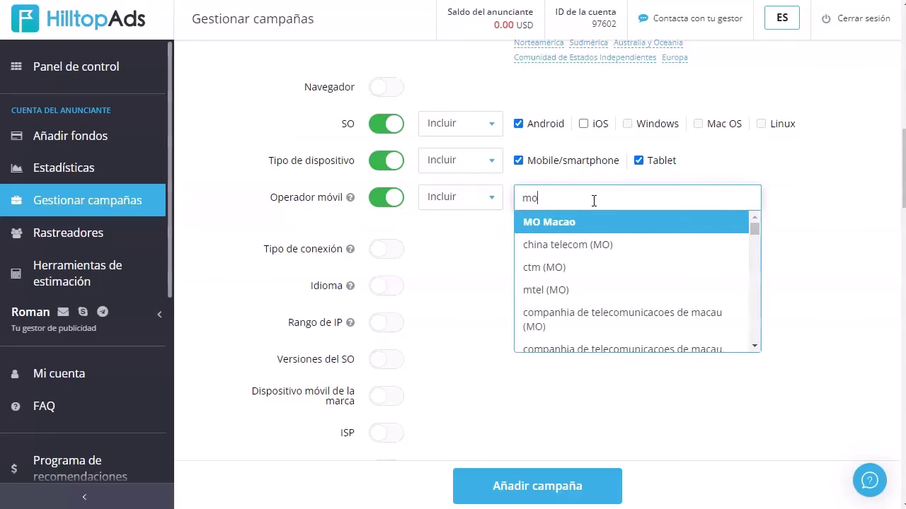
key("BackSpace")
type("ex")
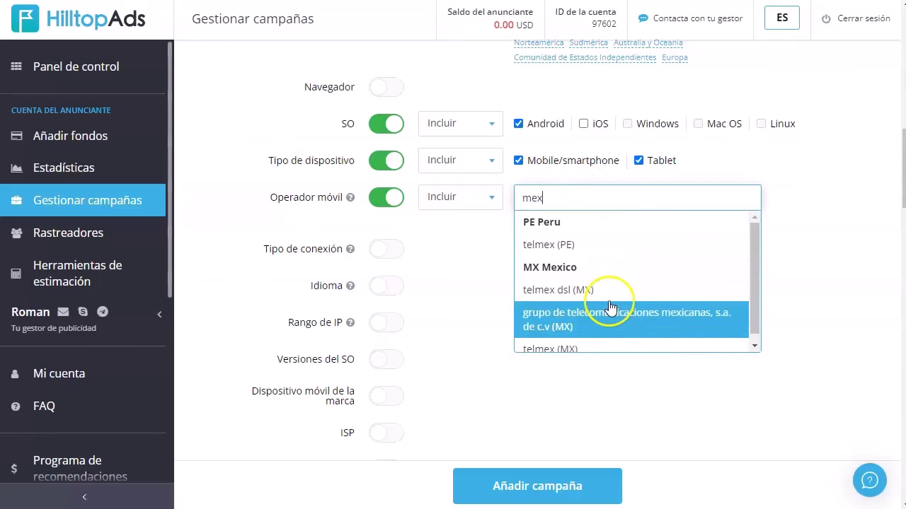
scroll(606, 307, "down", 2)
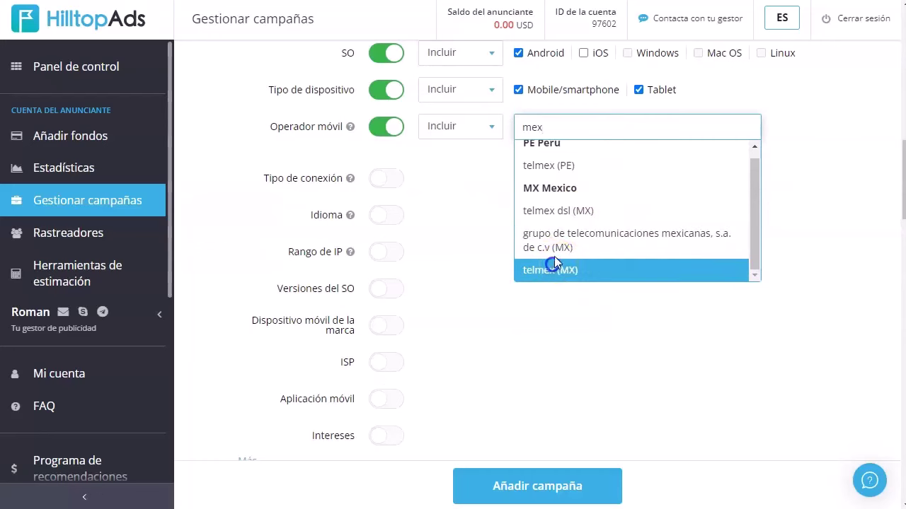
left_click(554, 269)
left_click(385, 126)
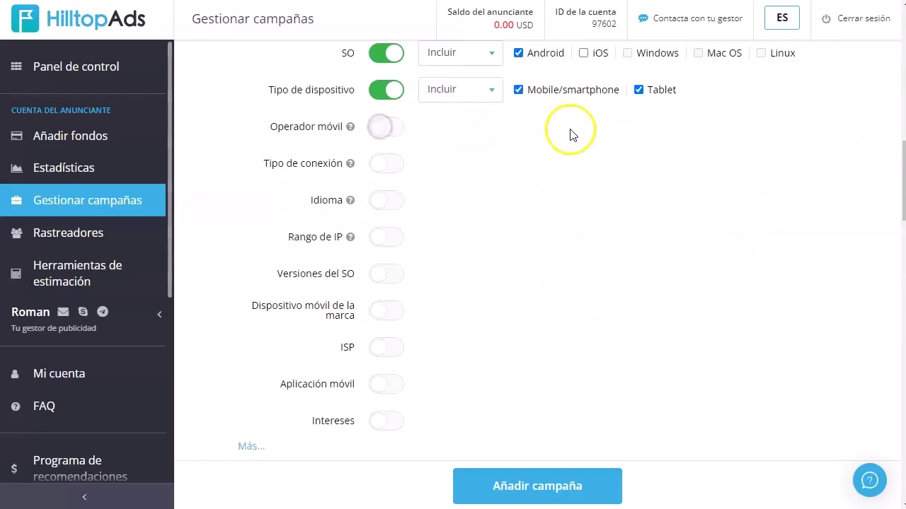
Step: Preview the connection type and language targeting options, leaving both filters switched off
left_click(395, 165)
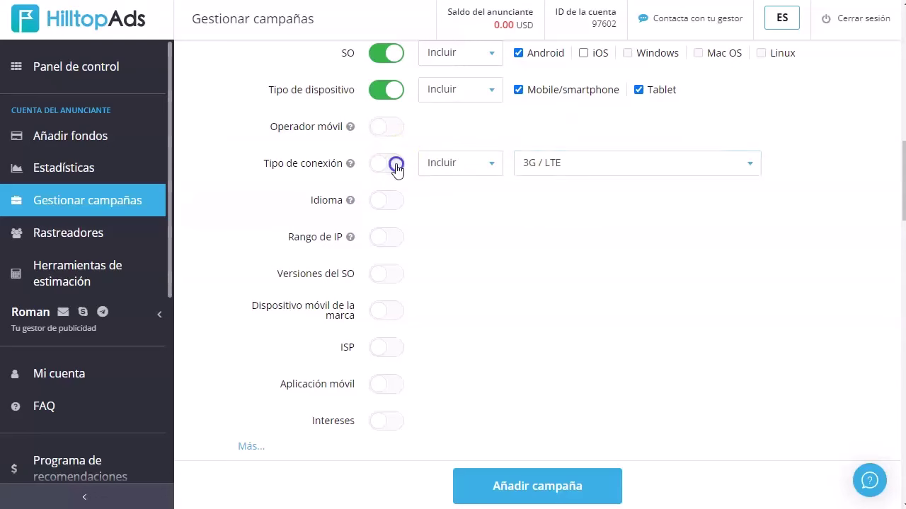
left_click(574, 164)
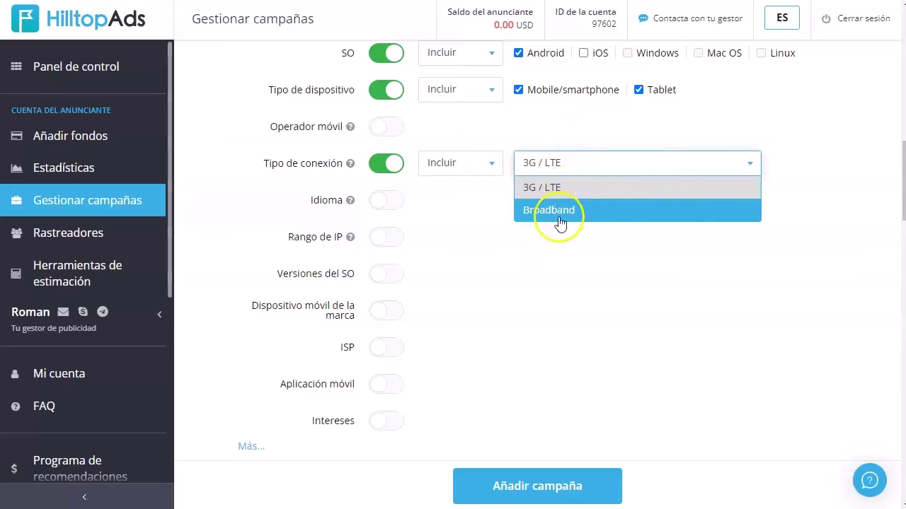
left_click(377, 164)
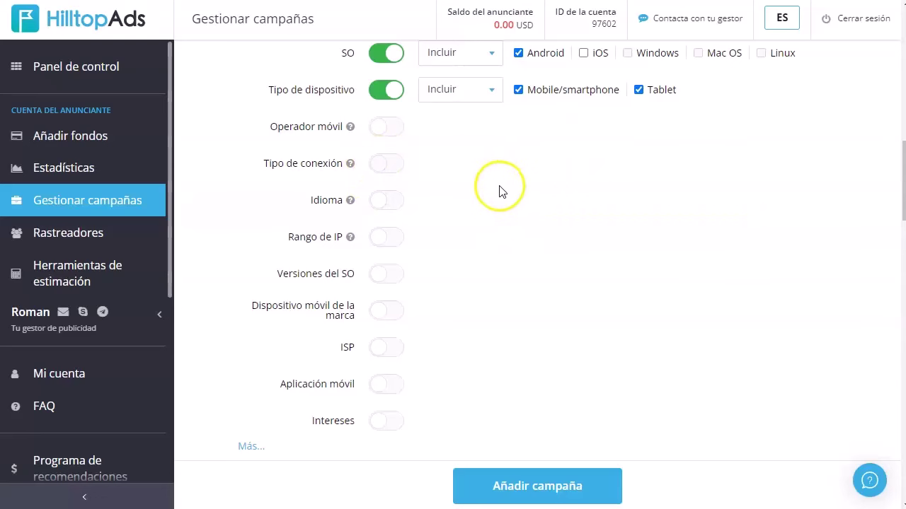
left_click(395, 200)
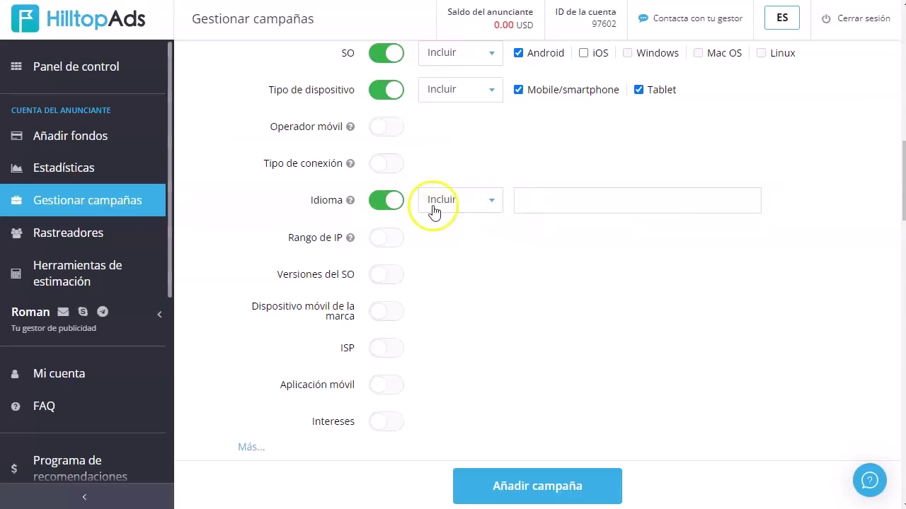
left_click(374, 203)
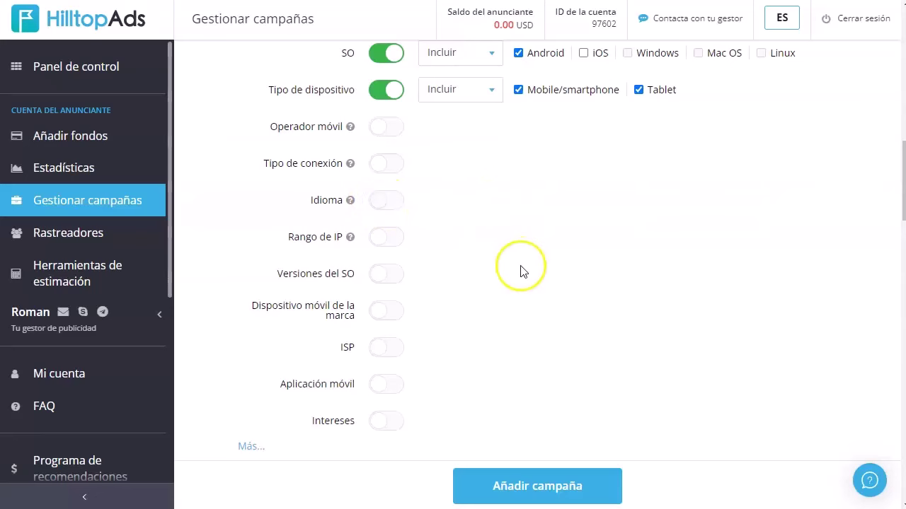
Step: Enable operating system version targeting and include Android versions 8 to 14 and iOS versions 11 to 17
scroll(425, 244, "down", 1)
left_click(394, 204)
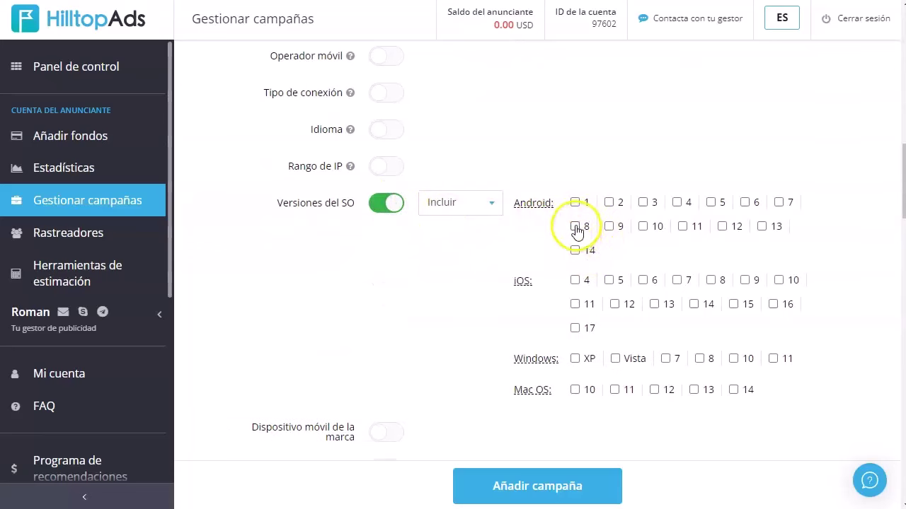
left_click(643, 227)
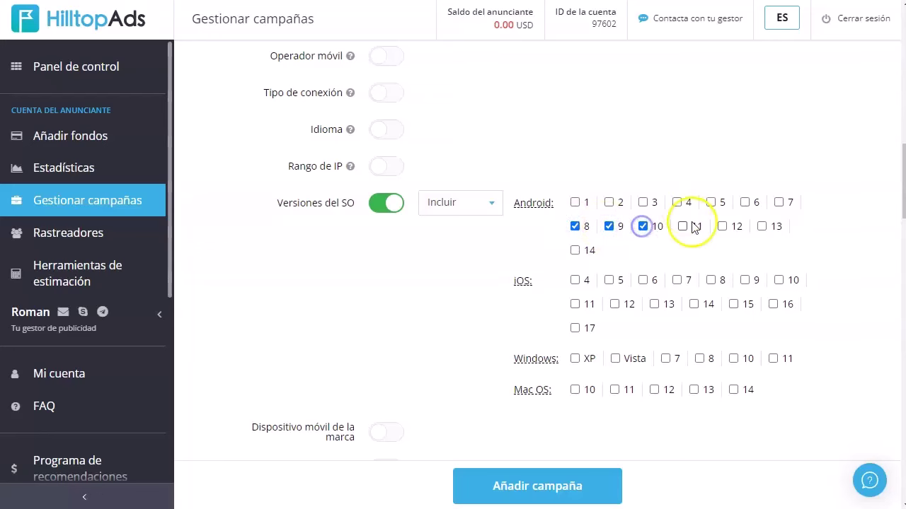
left_click(722, 227)
left_click(761, 227)
left_click(574, 250)
scroll(608, 219, "down", 1)
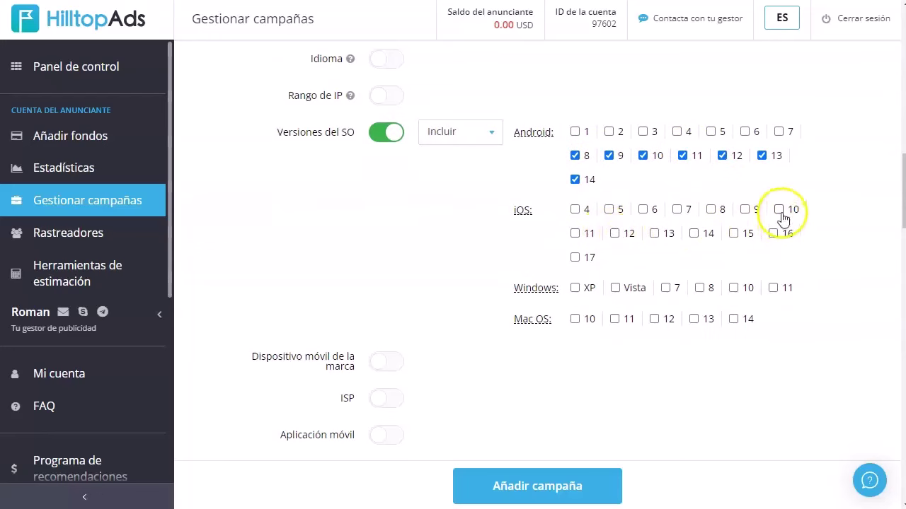
left_click(575, 234)
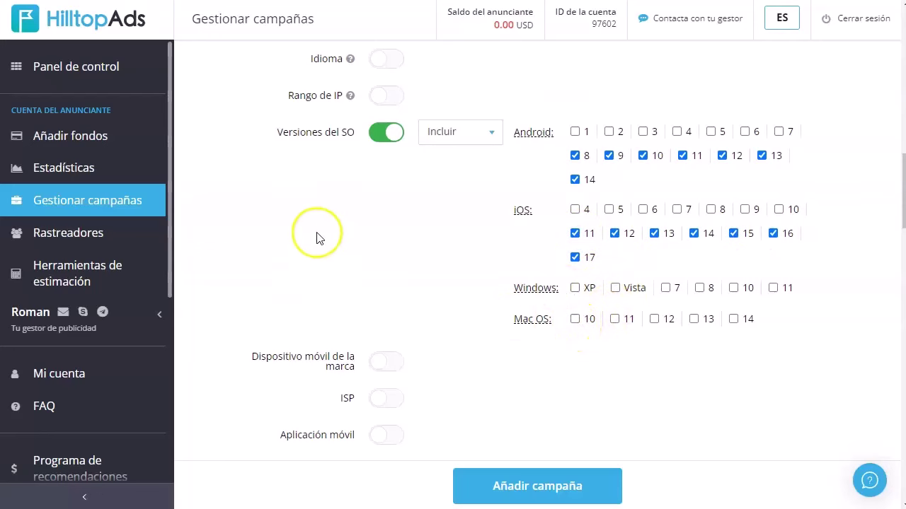
Step: Preview the mobile device brand targeting options, leaving the filter switched off
scroll(395, 212, "down", 3)
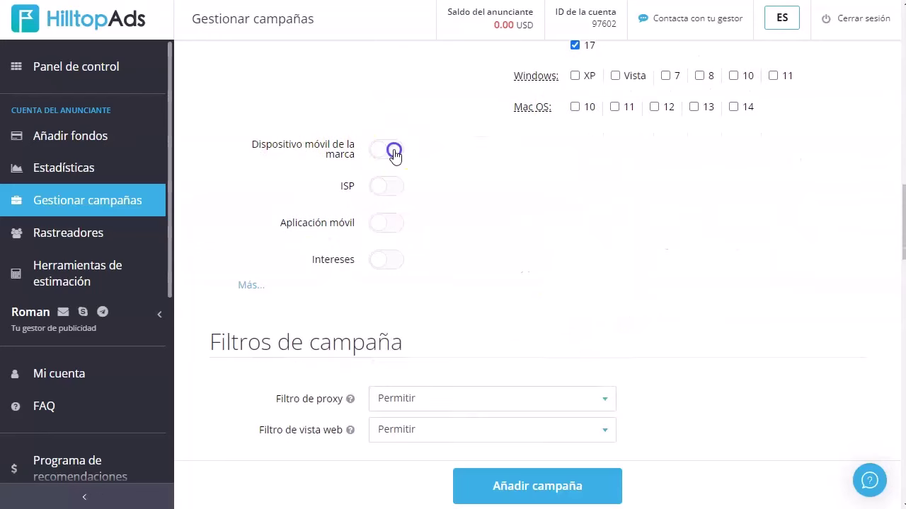
left_click(394, 150)
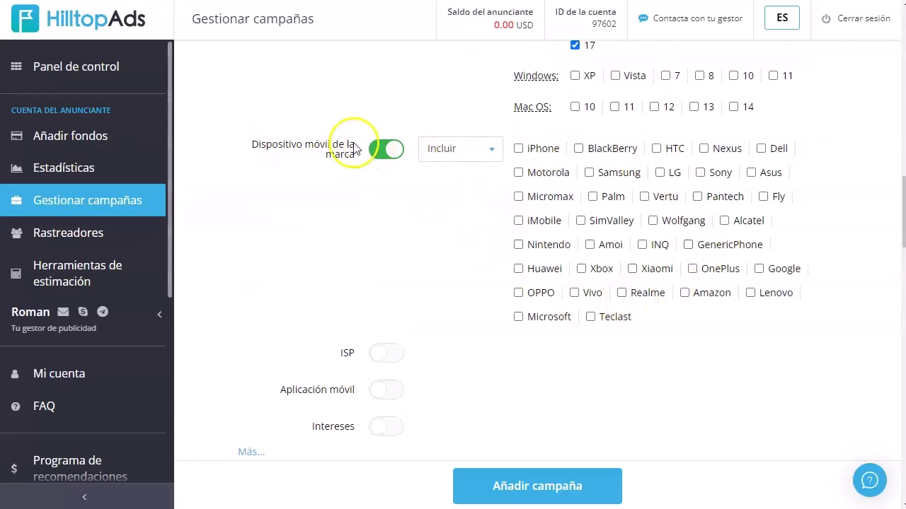
left_click(384, 149)
Step: Search the ISP targeting list for "mex" and preview the mobile application options, leaving both filters switched off
left_click(386, 186)
left_click(578, 186)
type("mex")
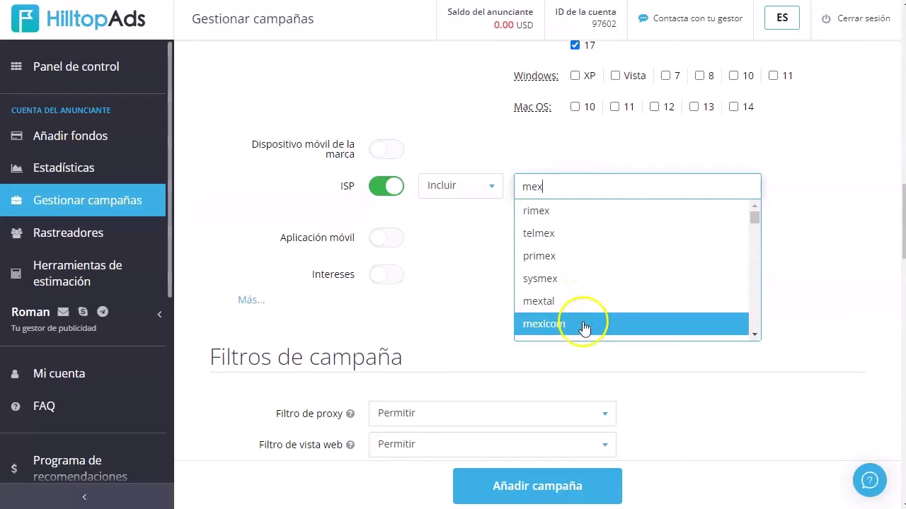
left_click(373, 188)
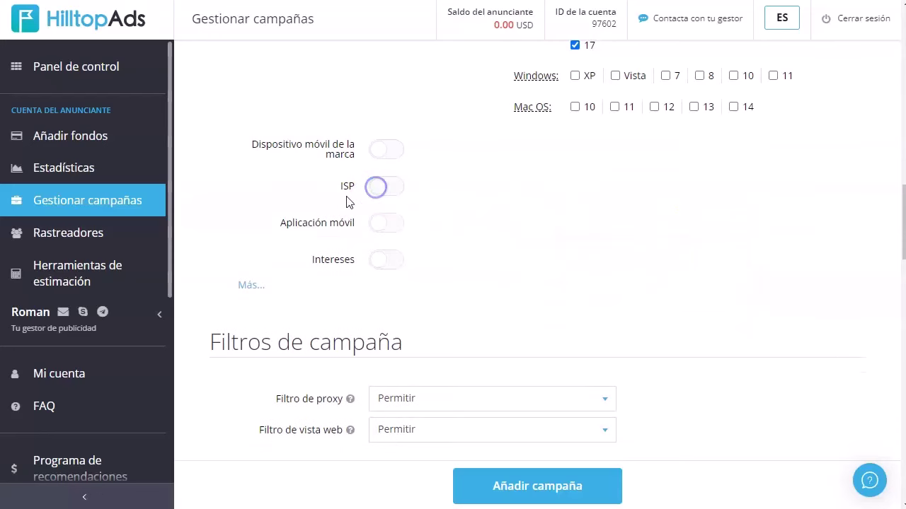
left_click(388, 223)
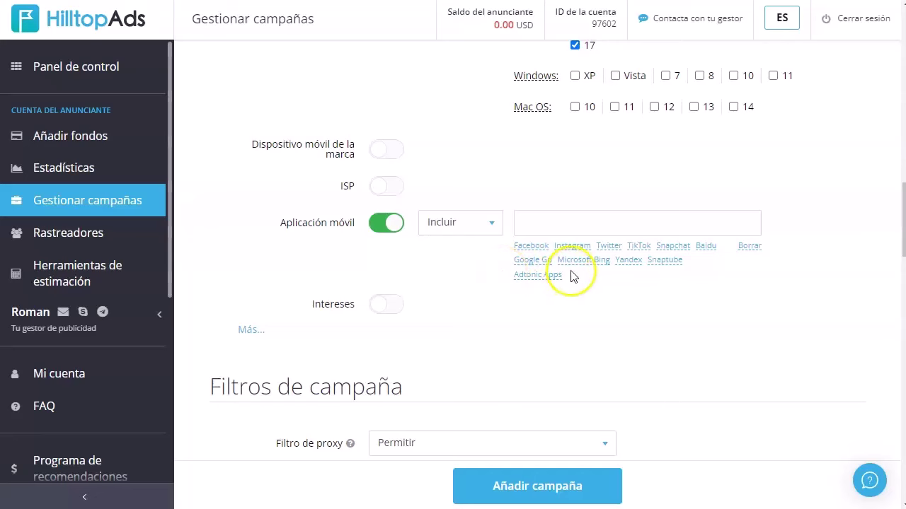
left_click(385, 223)
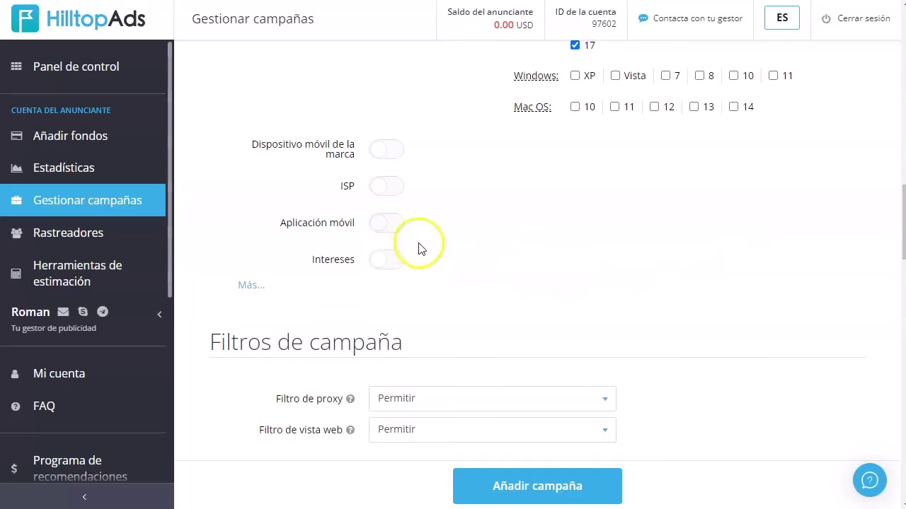
Step: Enable interest targeting and include the interests sport, movies and music
left_click(396, 263)
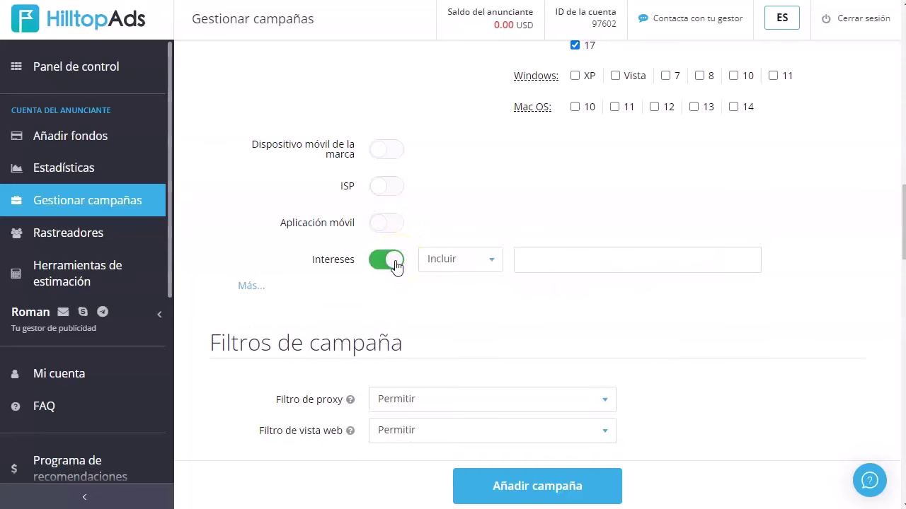
left_click(552, 259)
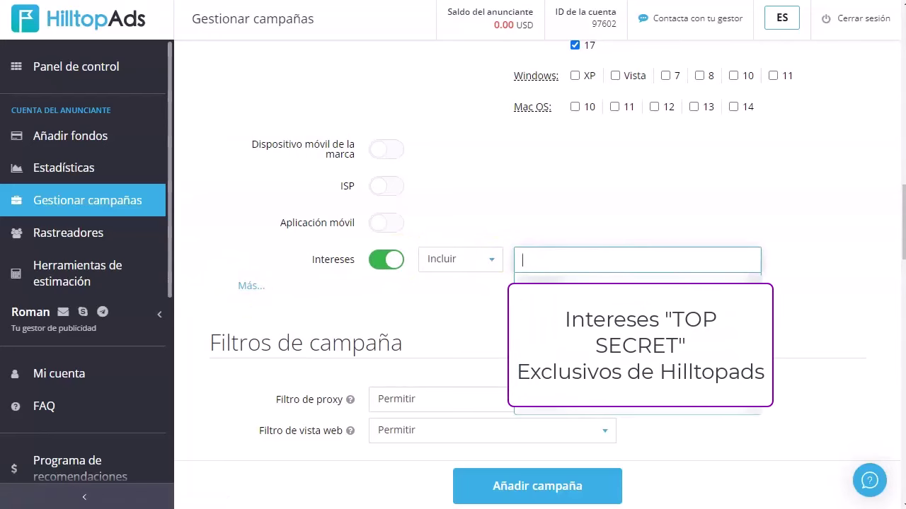
type("sport")
key("Return")
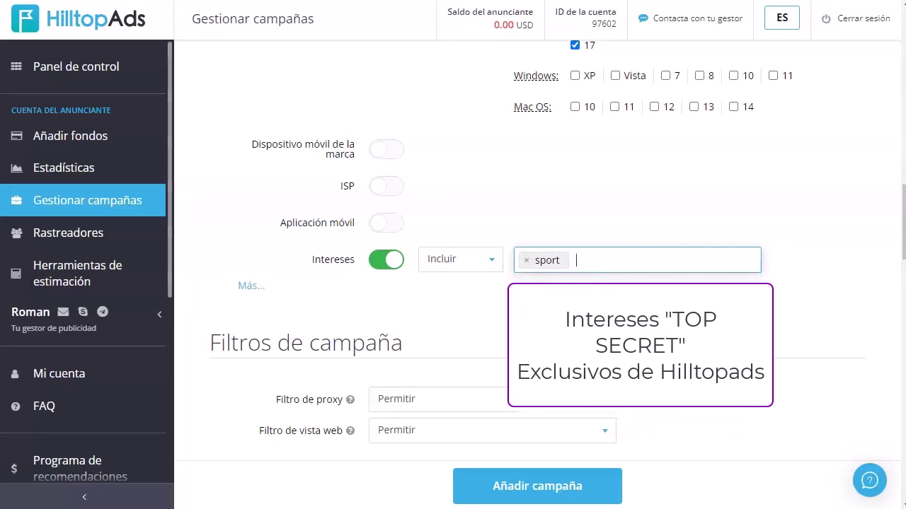
type("movies")
key("Return")
left_click(703, 249)
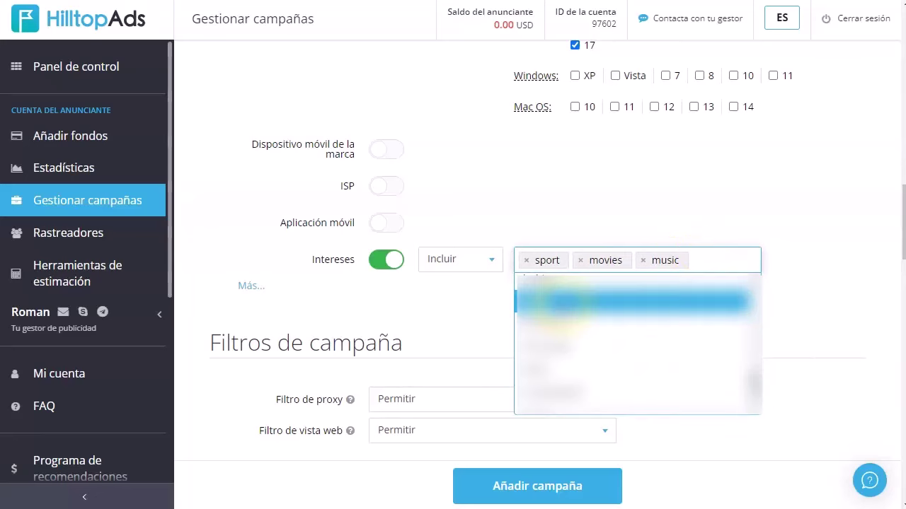
Step: Set the campaign's proxy filter to Prohibir and view the explanation of the web view filter
scroll(605, 350, "down", 3)
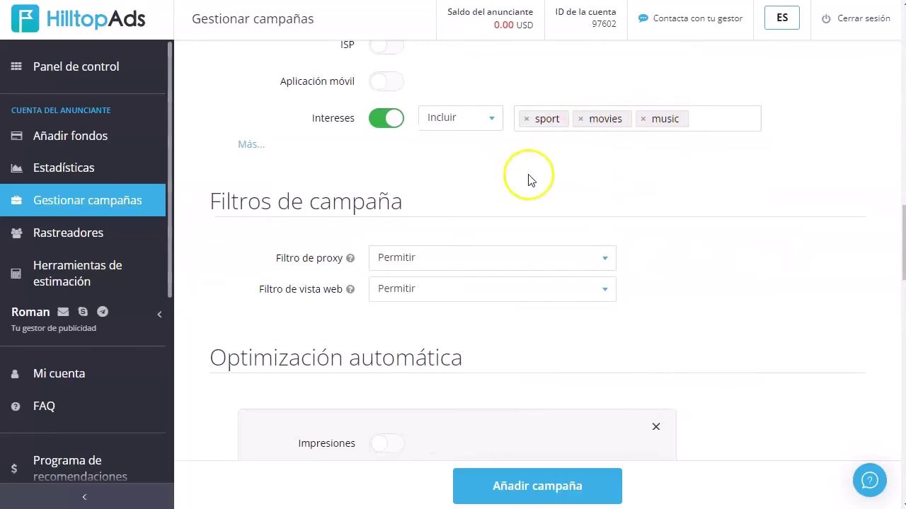
mouse_move(353, 259)
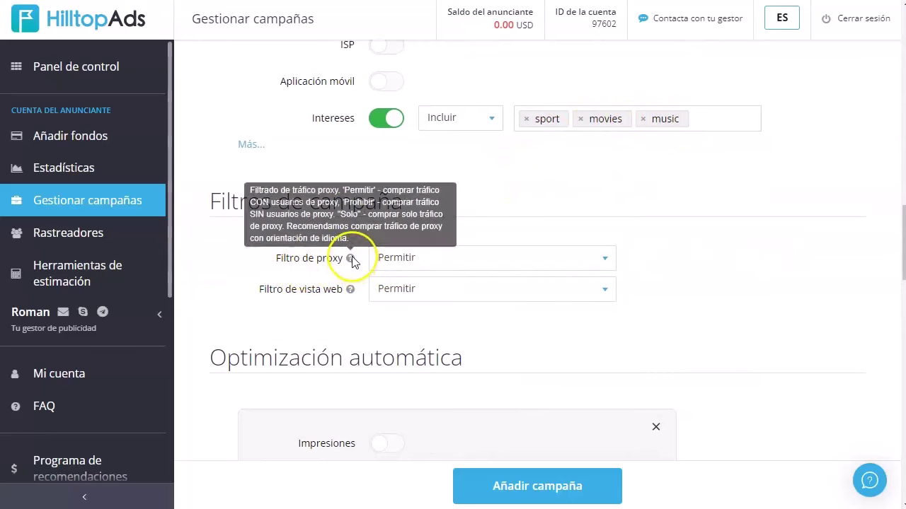
scroll(353, 197, "down", 1)
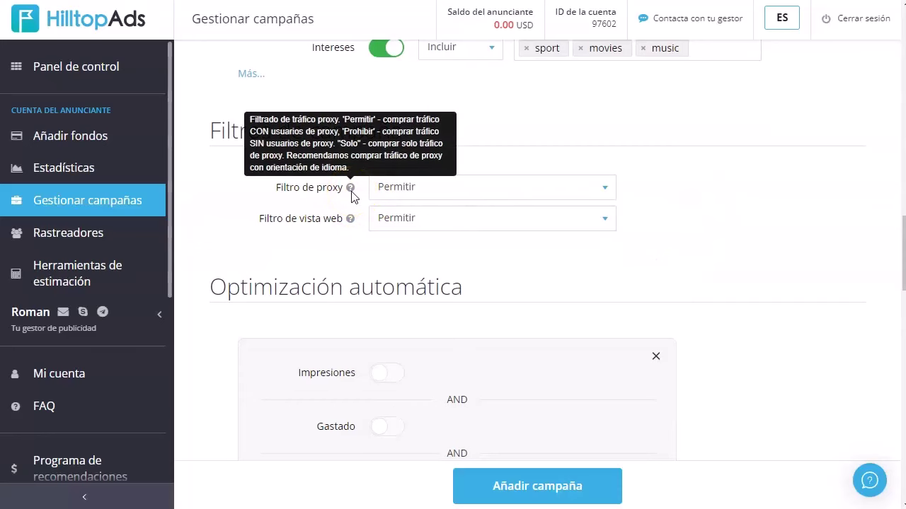
left_click(580, 187)
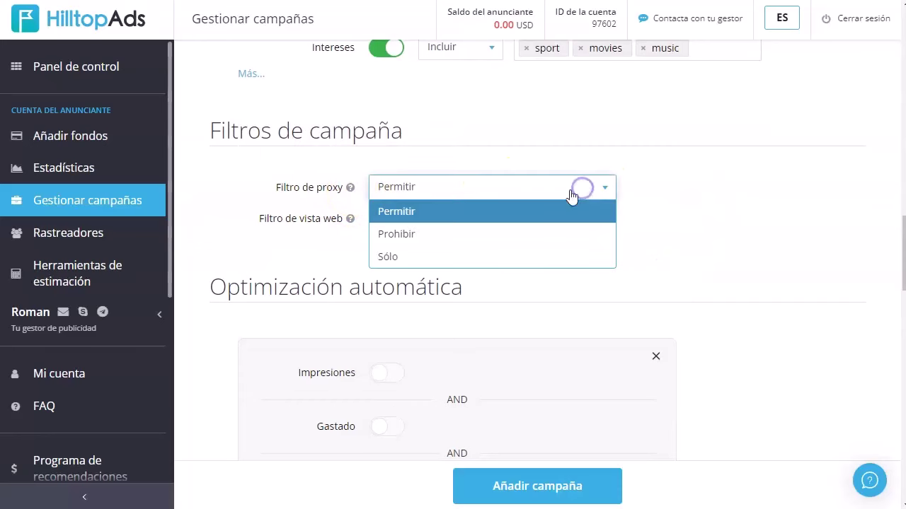
left_click(418, 237)
mouse_move(350, 223)
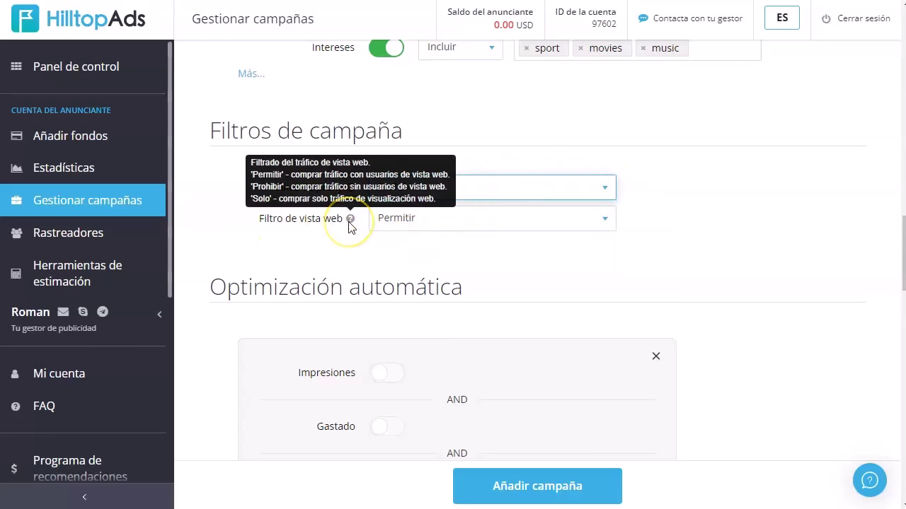
Step: Enable the Impresiones condition in the automatic optimization rule and set its period to 3 días
scroll(449, 233, "down", 3)
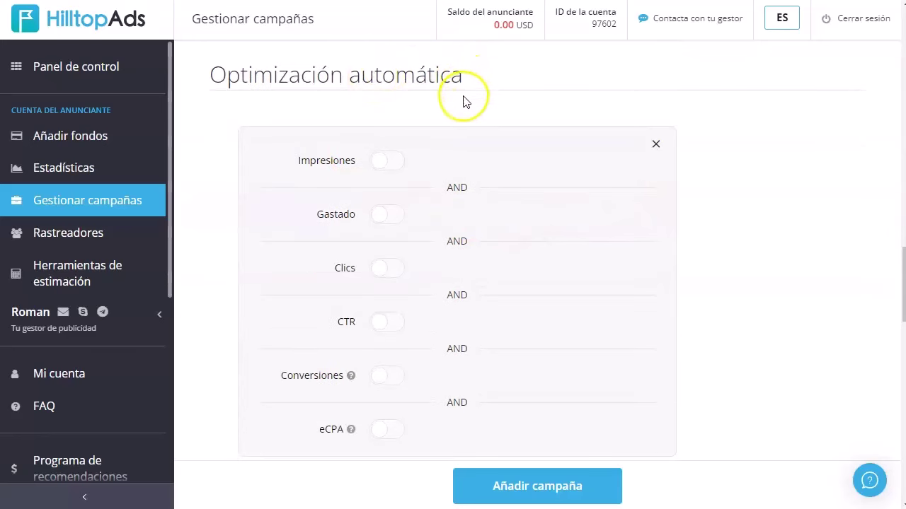
left_click(400, 166)
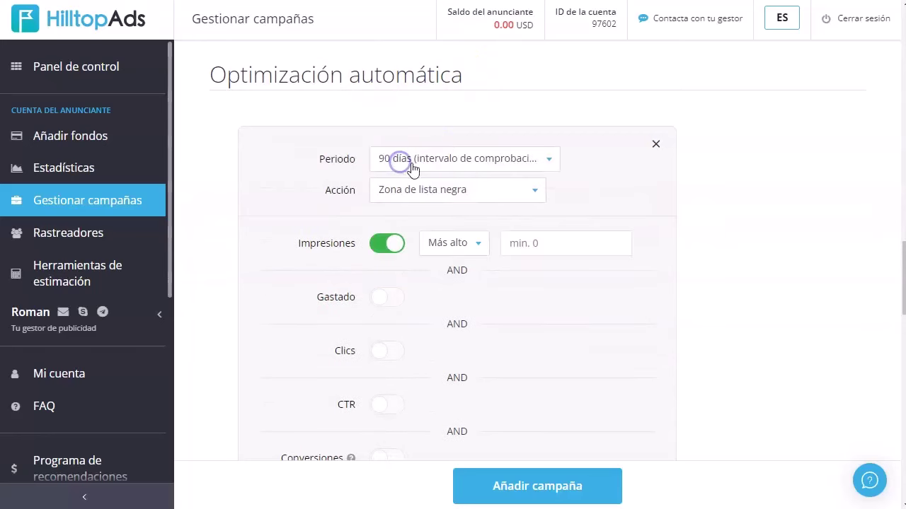
left_click(538, 162)
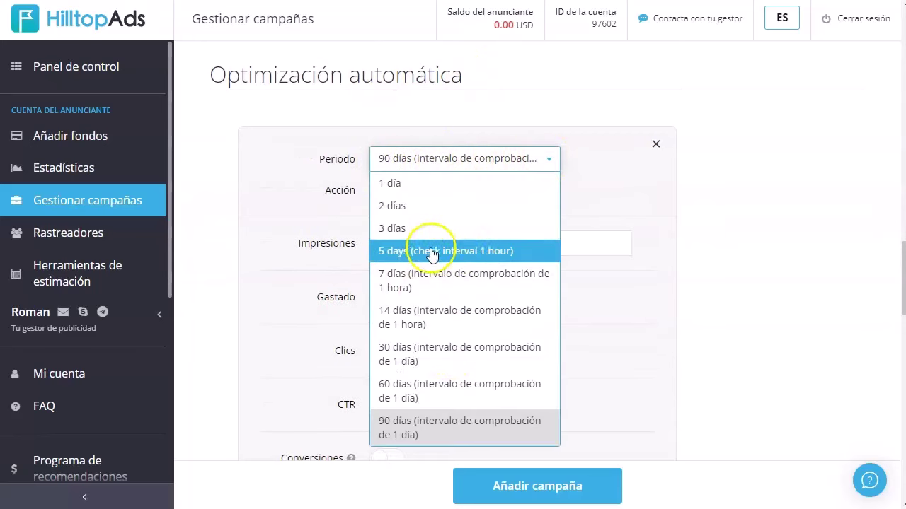
left_click(423, 227)
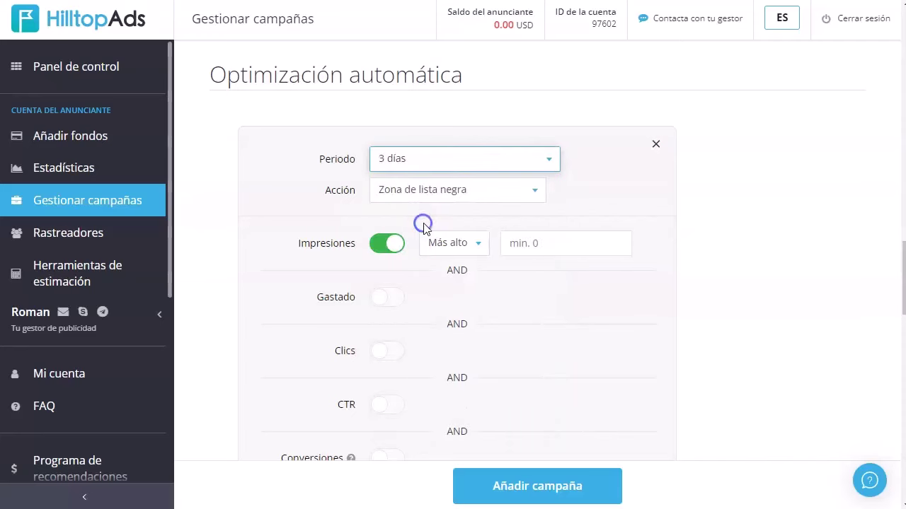
Step: Keep the rule's action as Zona de lista negra and set the Impresiones comparison to Menos
left_click(462, 189)
left_click(463, 191)
scroll(398, 286, "down", 1)
left_click(478, 174)
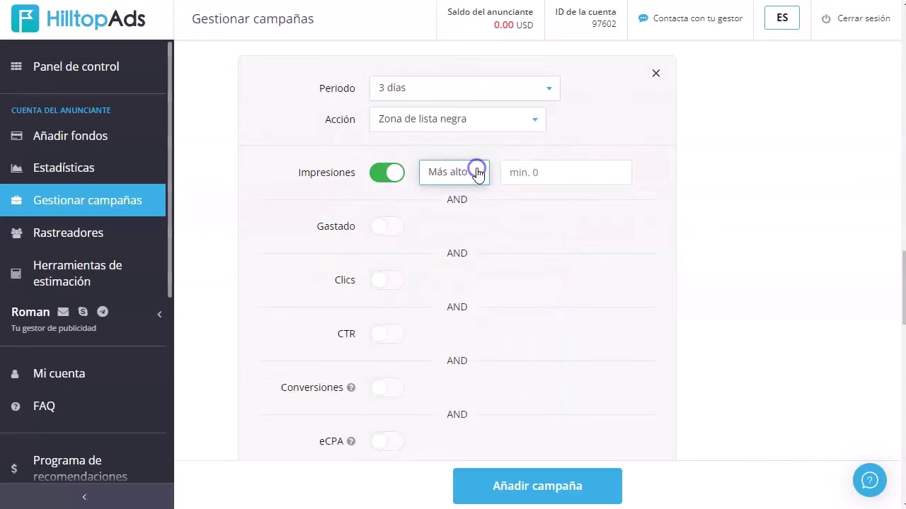
left_click(552, 170)
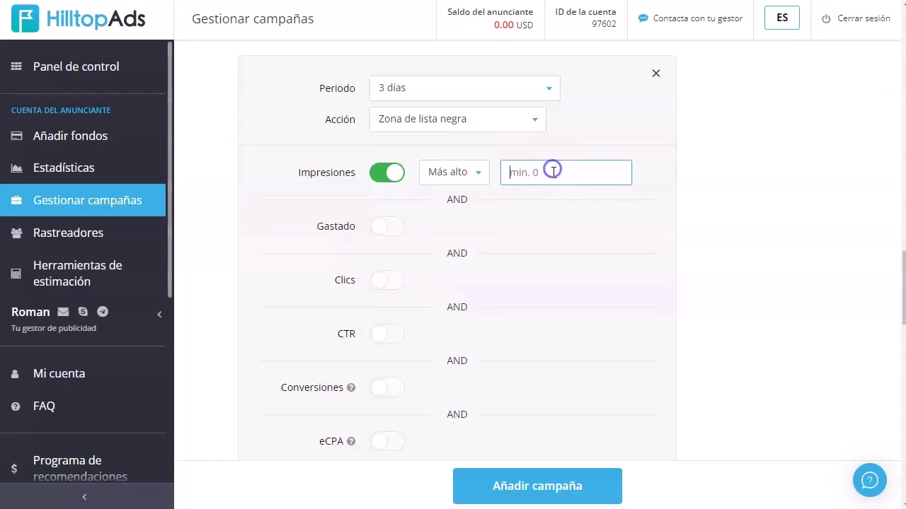
left_click(448, 179)
left_click(450, 223)
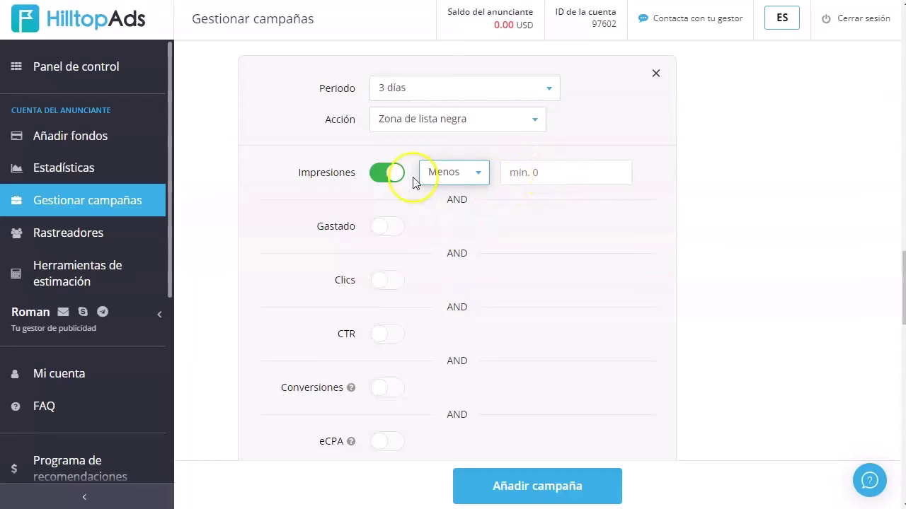
scroll(407, 286, "down", 2)
scroll(408, 280, "up", 2)
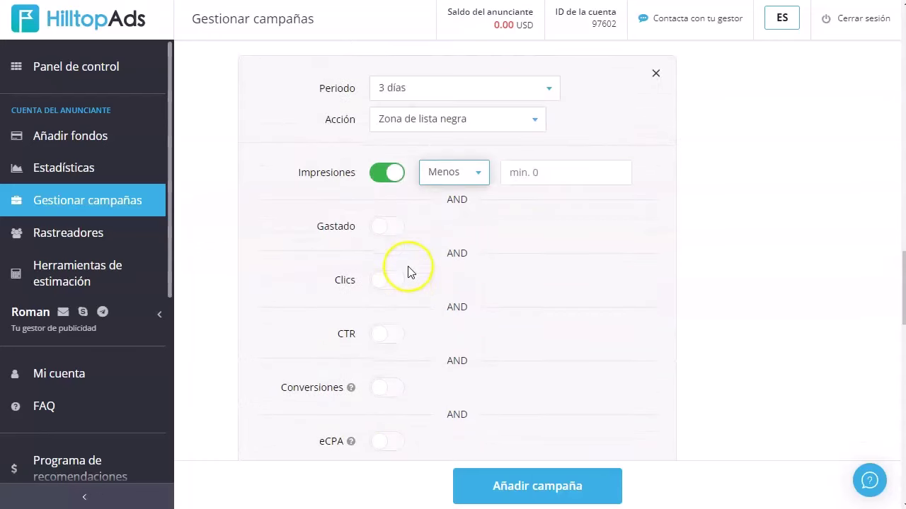
Step: Enable the daily and total limits for impressions and budget, and set the daily limit usage algorithm to Equitativamente
scroll(379, 181, "down", 6)
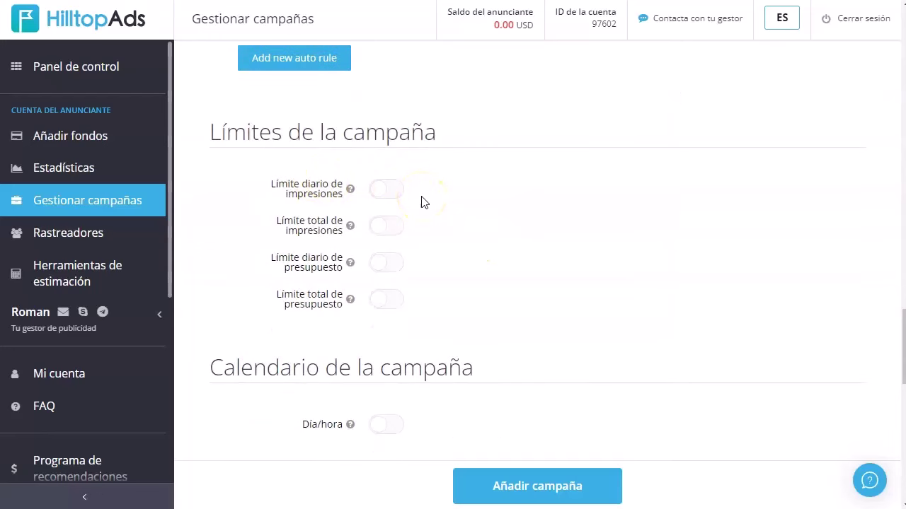
left_click(397, 193)
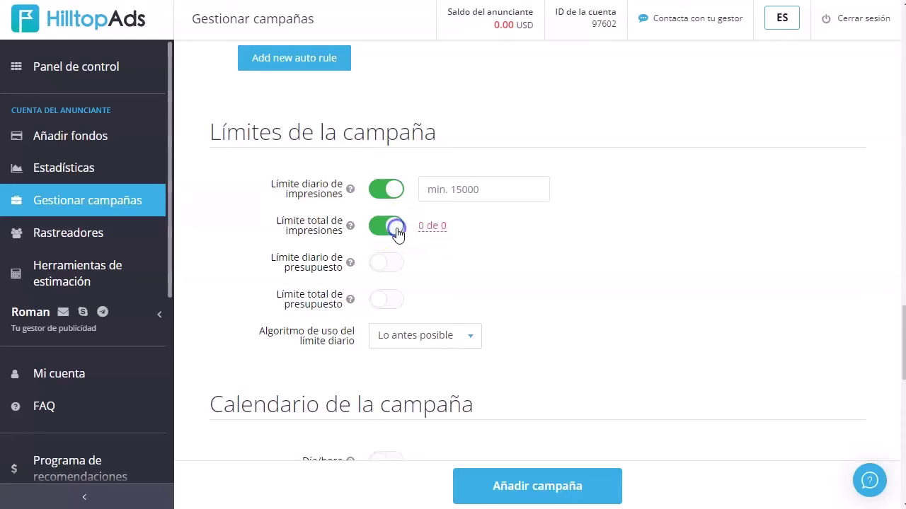
left_click(393, 267)
left_click(395, 304)
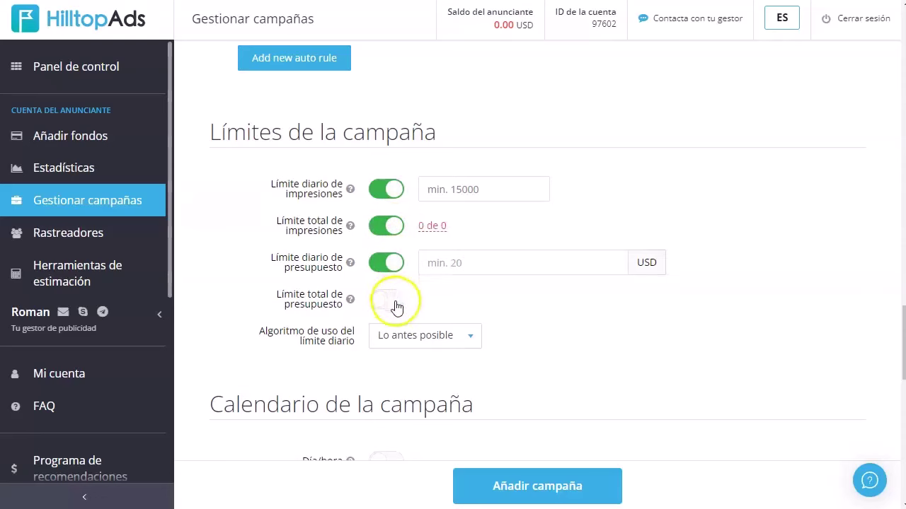
left_click(390, 340)
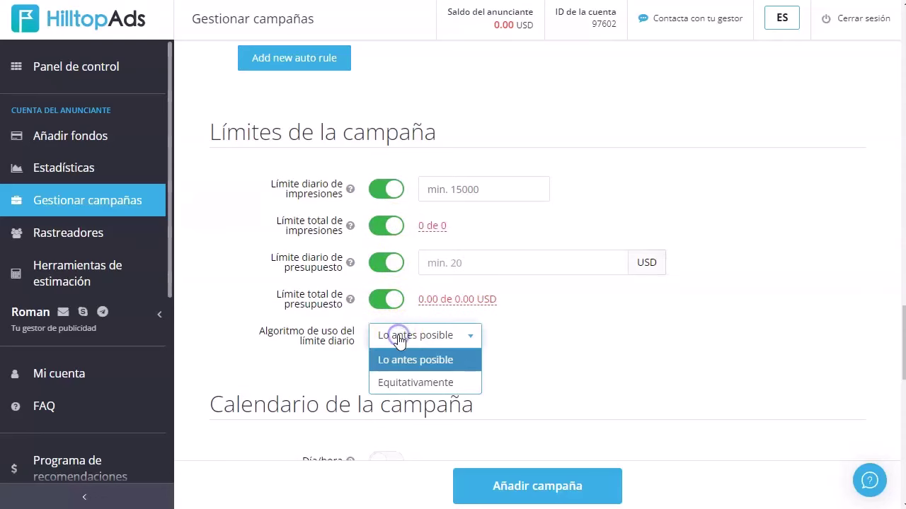
left_click(405, 383)
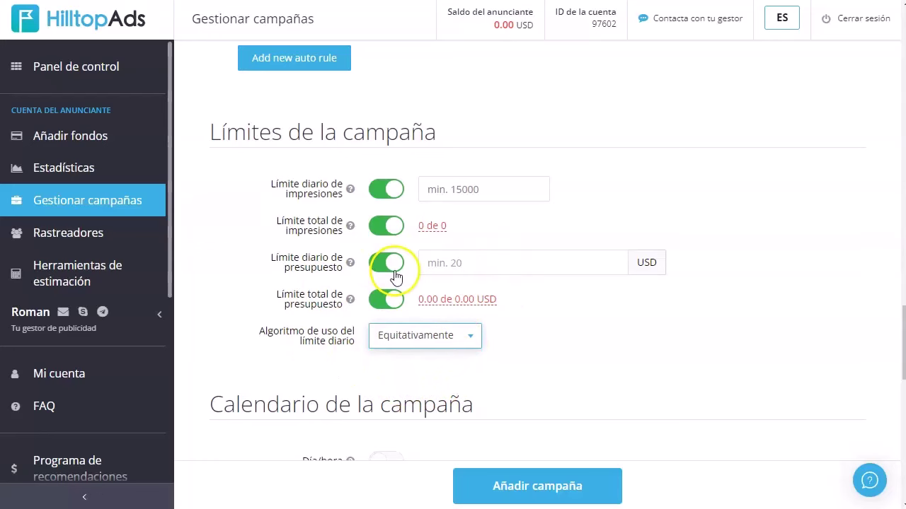
Step: Set the budget limits to 20 USD daily and 50 USD total, and switch off both impression limits
left_click(499, 263)
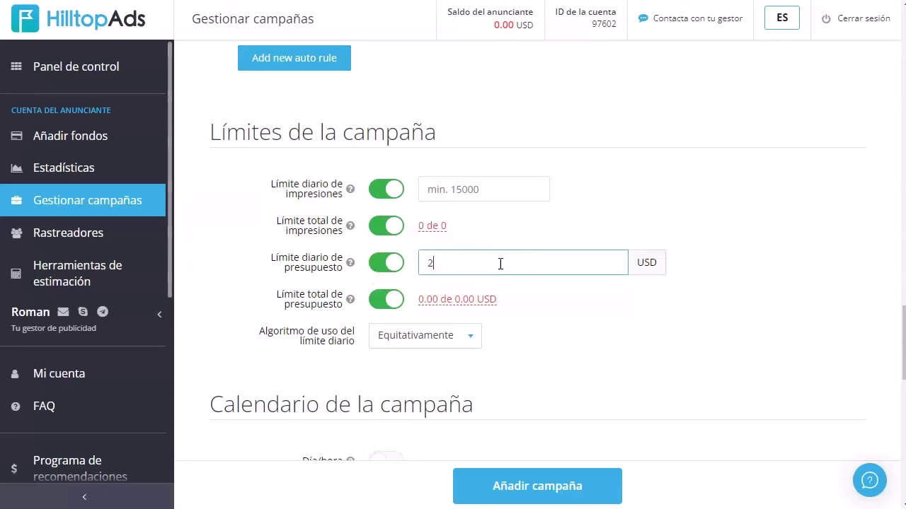
left_click(434, 298)
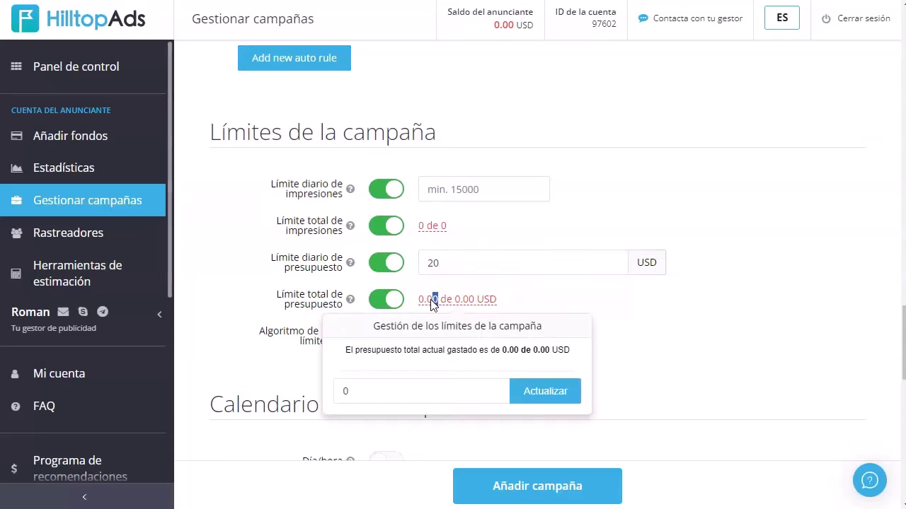
left_click_drag(350, 391, 327, 395)
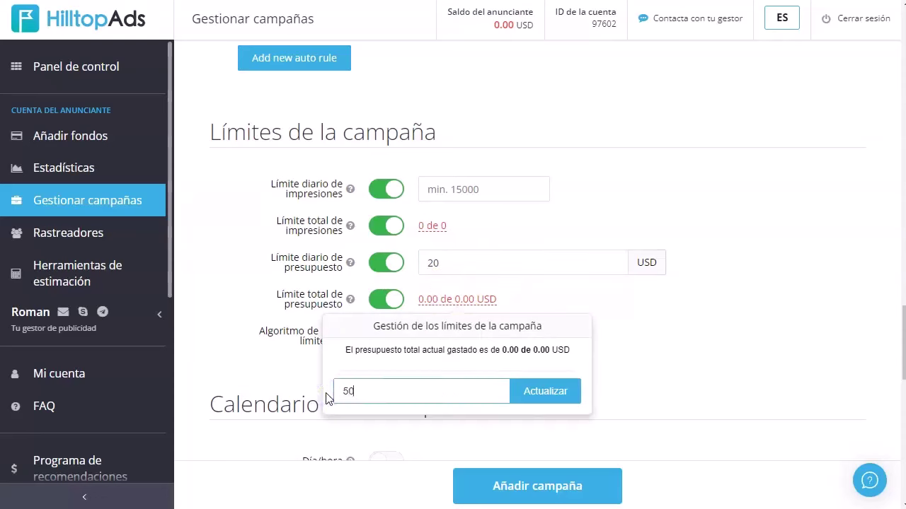
type("50")
left_click(537, 391)
left_click(606, 333)
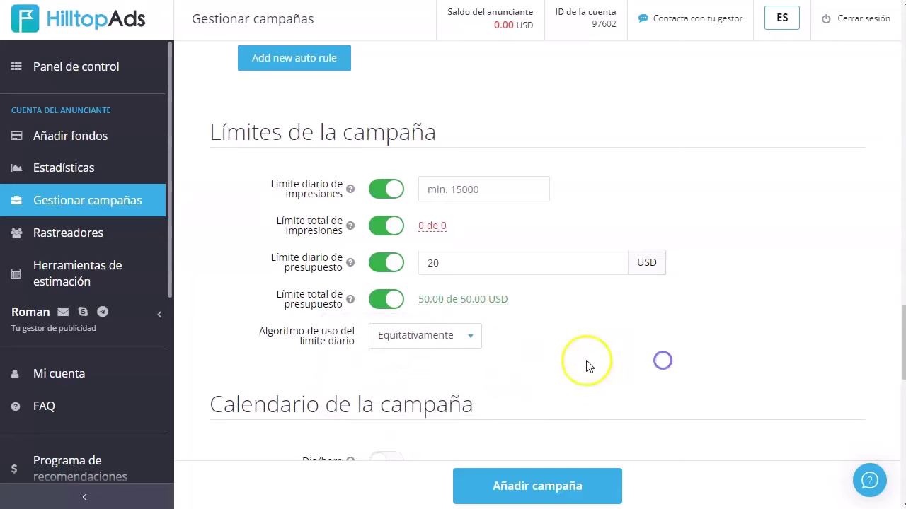
left_click(375, 188)
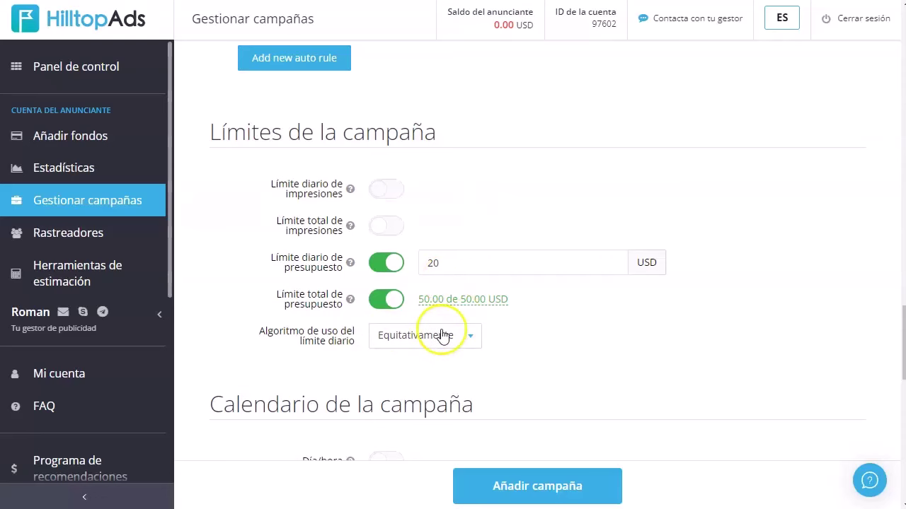
Step: Switch on the campaign calendar's Día/hora schedule to view its weekly hour grid, and switch it off again
scroll(375, 338, "down", 3)
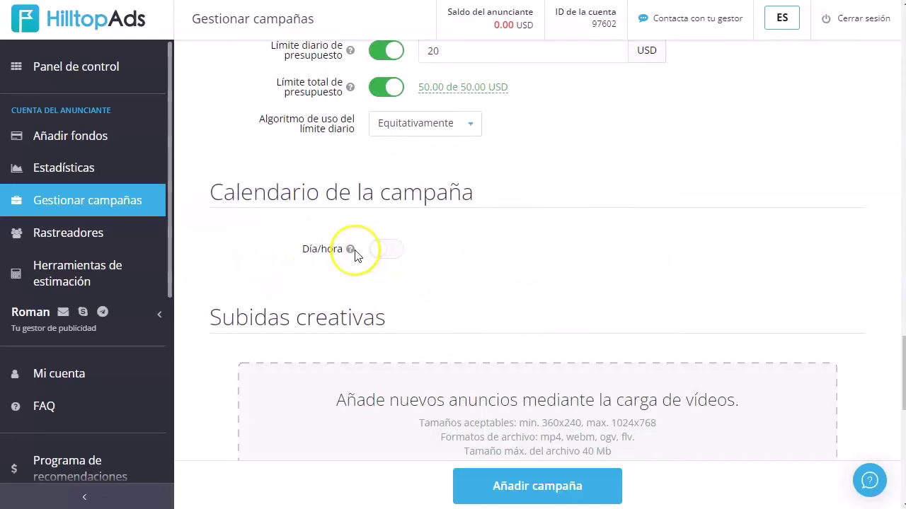
left_click(388, 250)
scroll(511, 248, "down", 2)
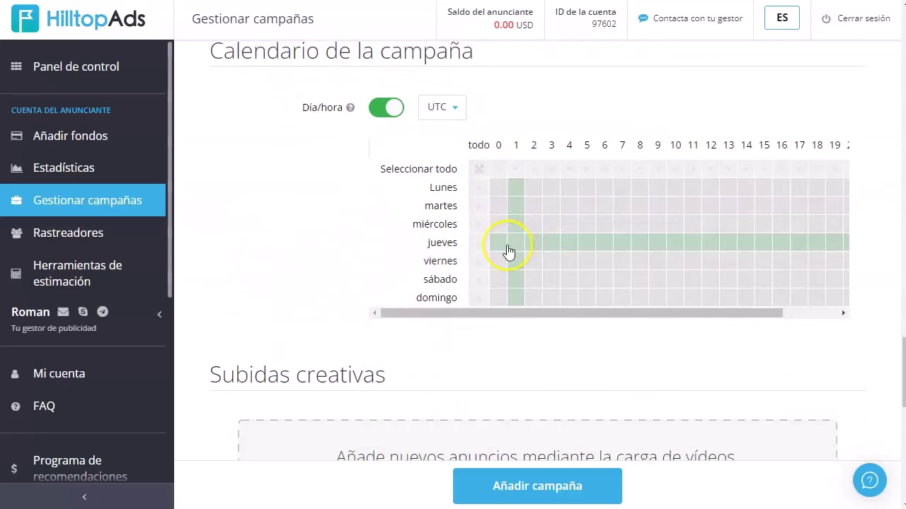
left_click(386, 107)
Step: Examine the video upload requirements for creatives, the traffic volume estimates and the CPM bid options of the campaign
scroll(271, 234, "down", 1)
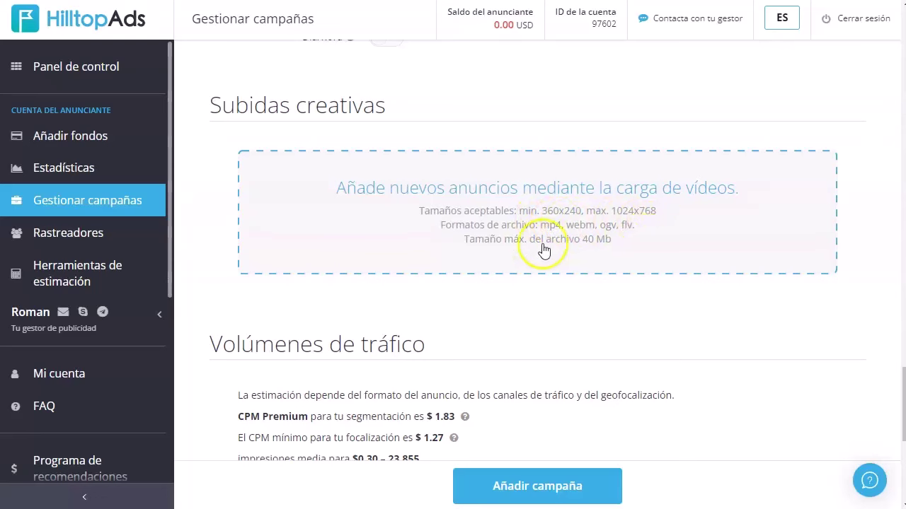
scroll(601, 251, "down", 4)
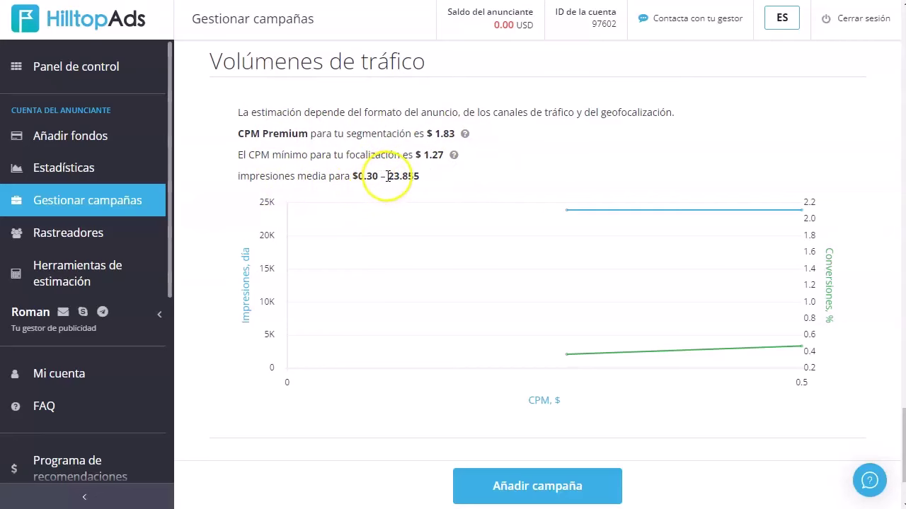
scroll(460, 181, "down", 2)
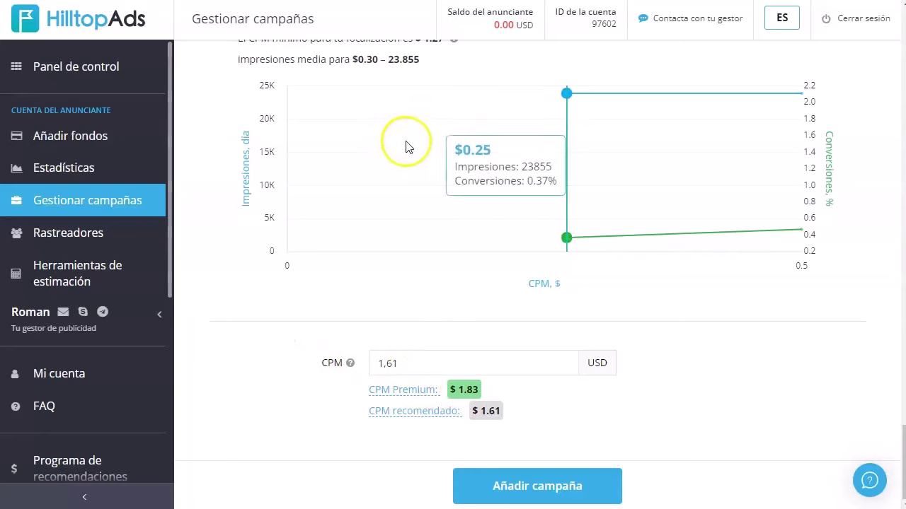
scroll(445, 157, "up", 2)
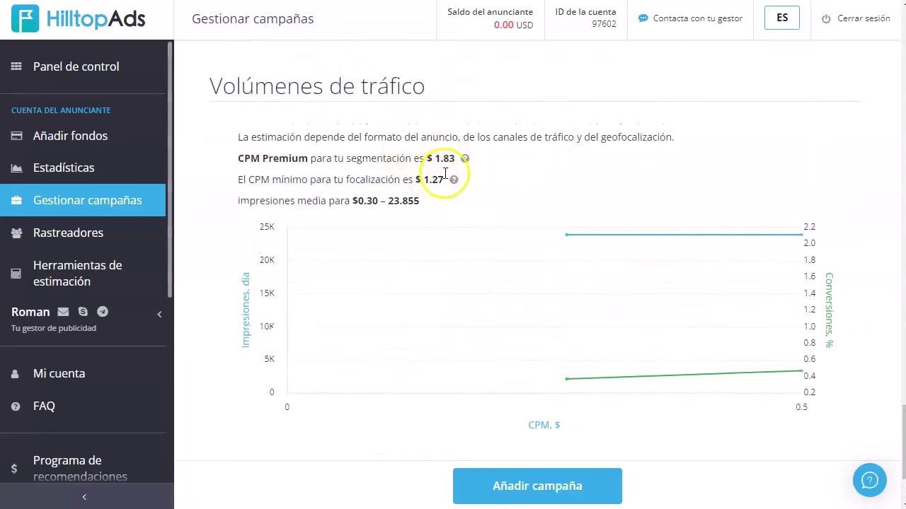
scroll(432, 174, "down", 2)
scroll(434, 303, "up", 1)
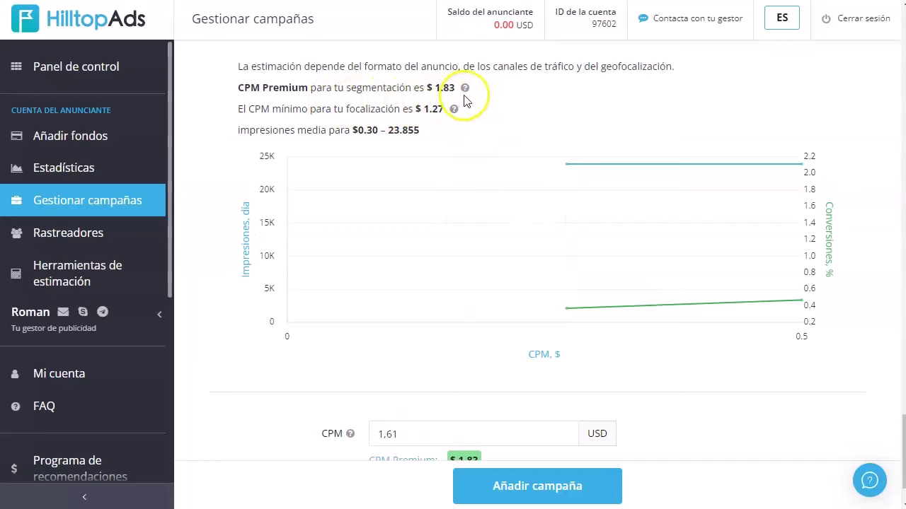
scroll(494, 138, "down", 1)
scroll(494, 138, "down", 1)
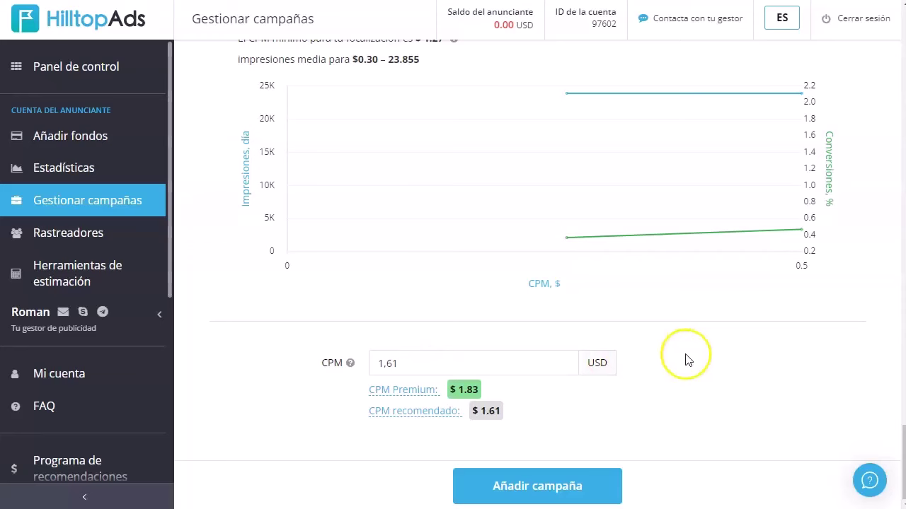
scroll(385, 245, "up", 1)
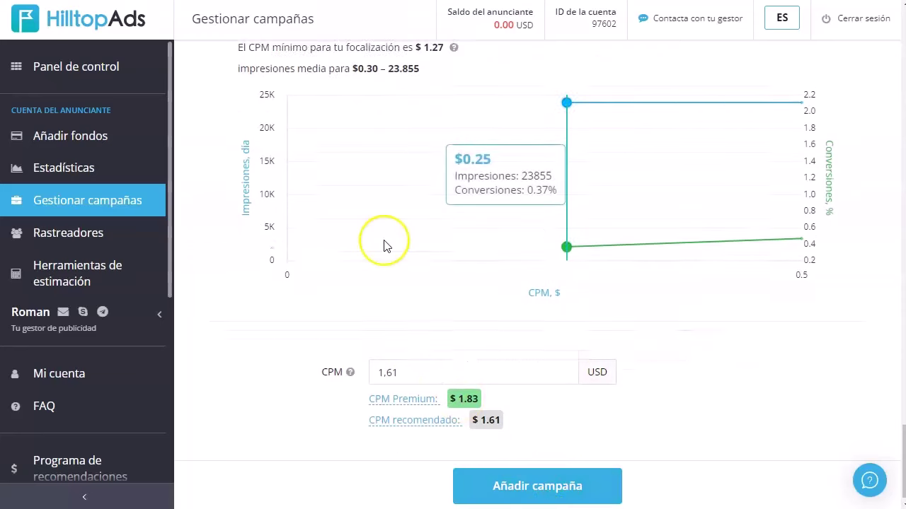
scroll(384, 246, "up", 8)
scroll(396, 243, "down", 3)
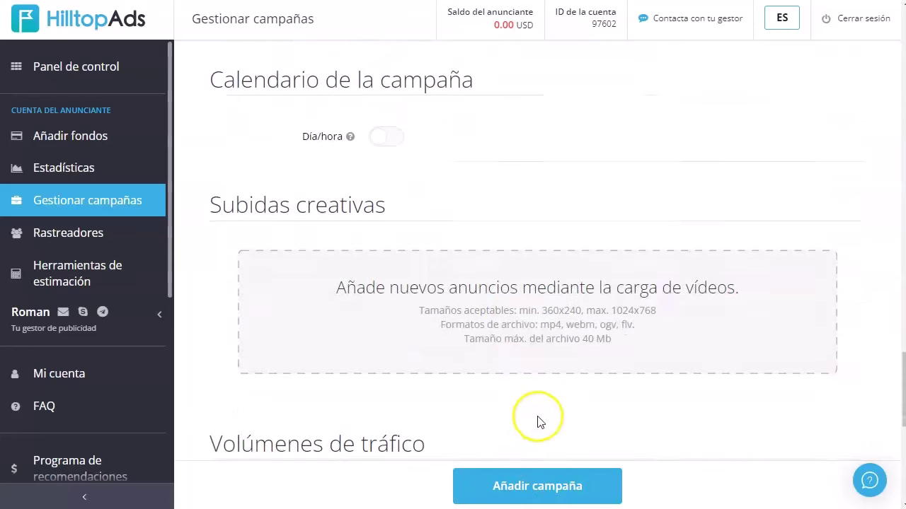
scroll(538, 422, "down", 1)
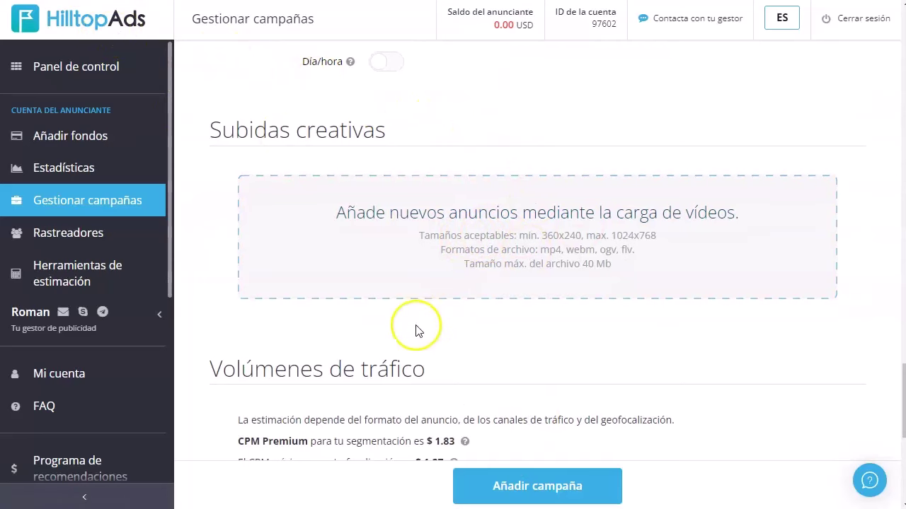
Step: Log out of the advertiser account without adding the campaign
scroll(416, 331, "up", 10)
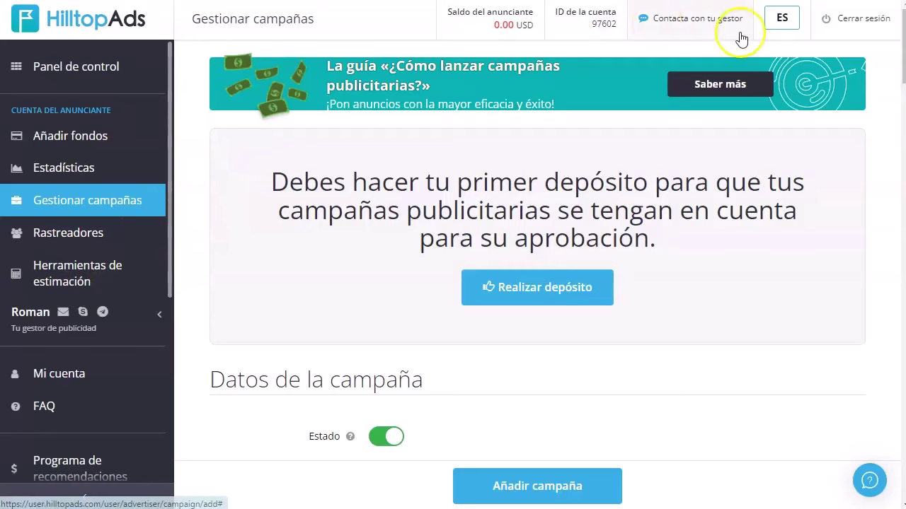
left_click(871, 24)
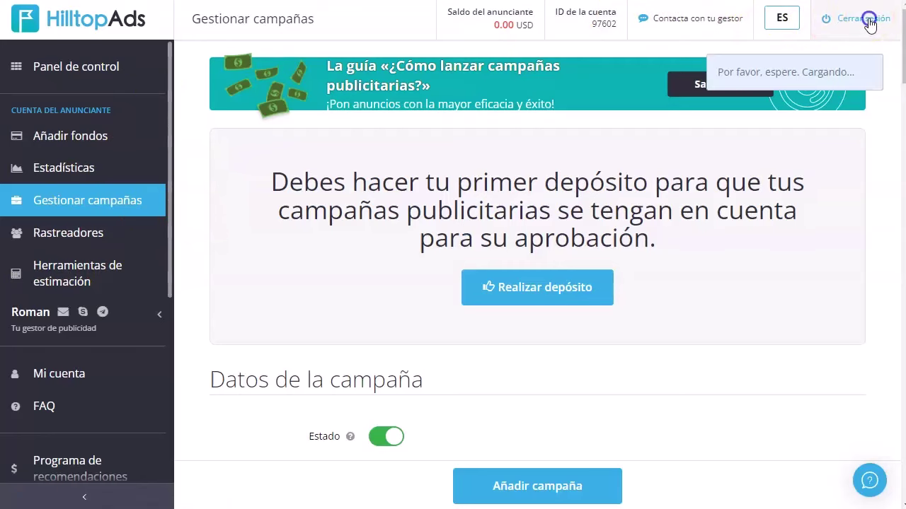